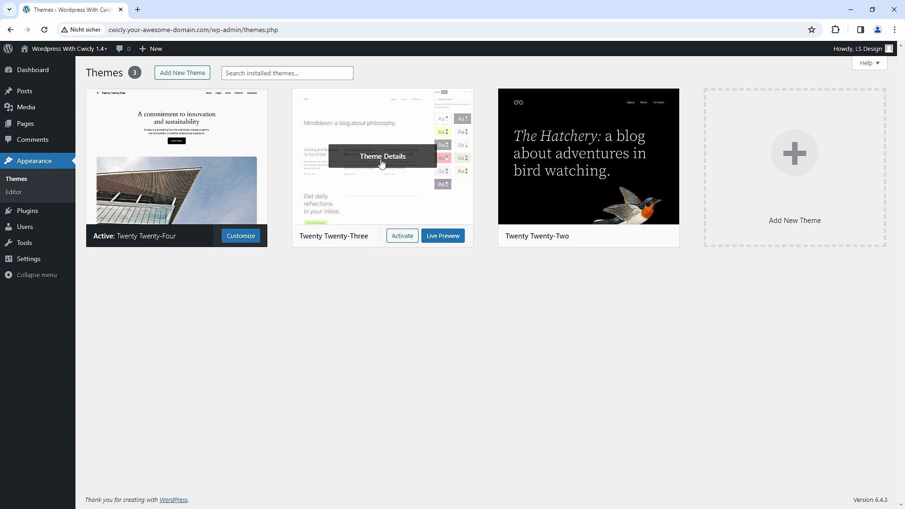
- Delete the inactive Twenty Twenty-Three and Twenty Twenty-Two themes
click(382, 160)
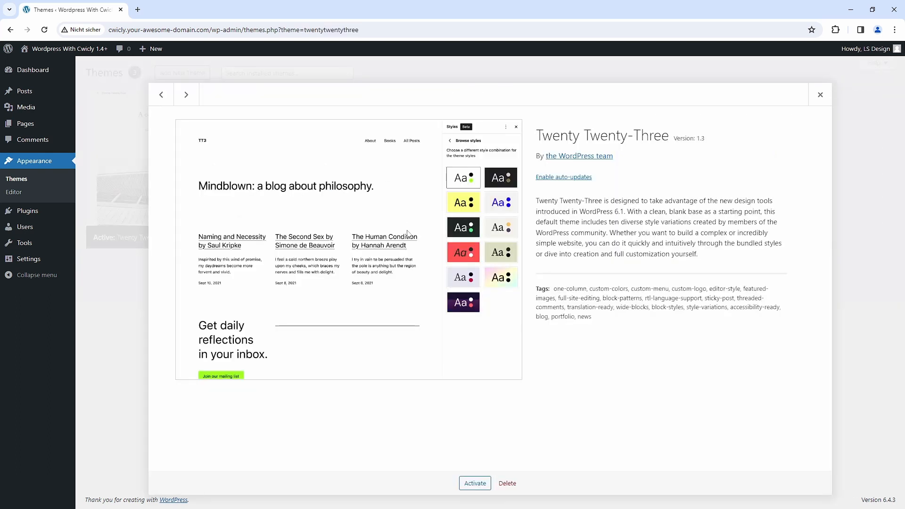
click(511, 484)
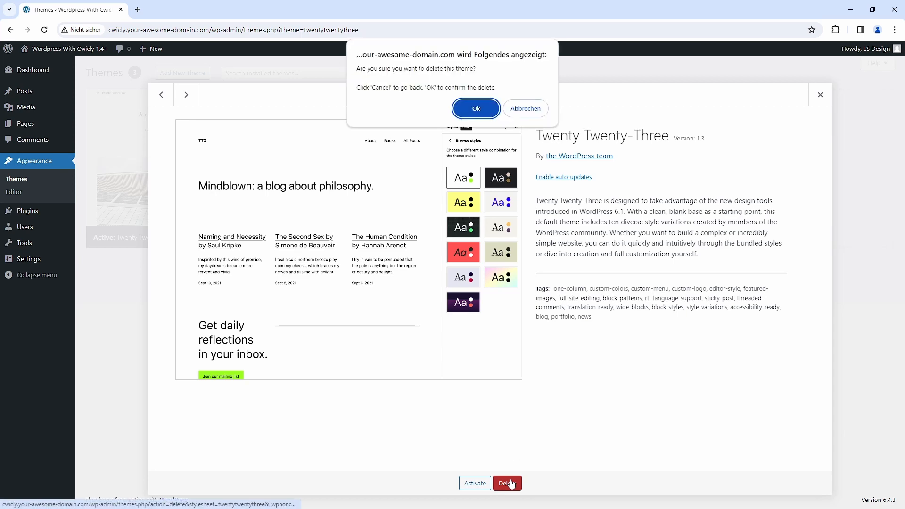
click(481, 115)
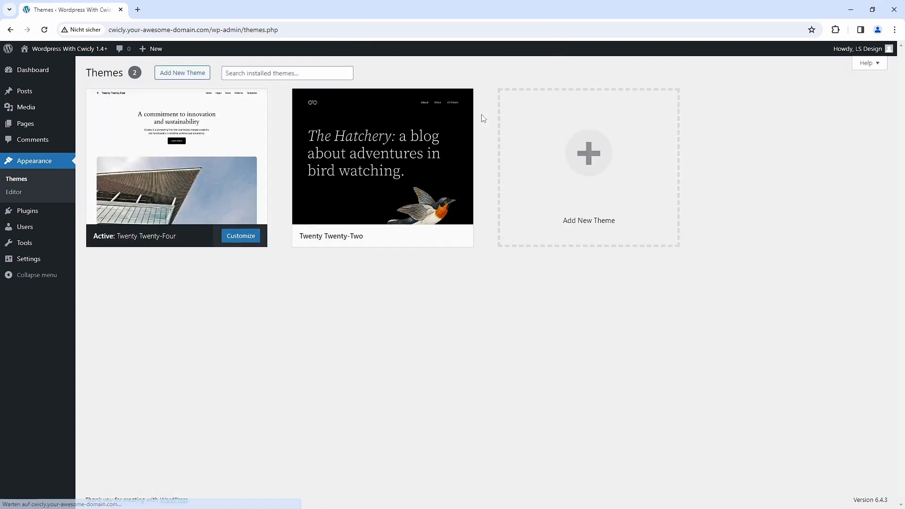
click(381, 160)
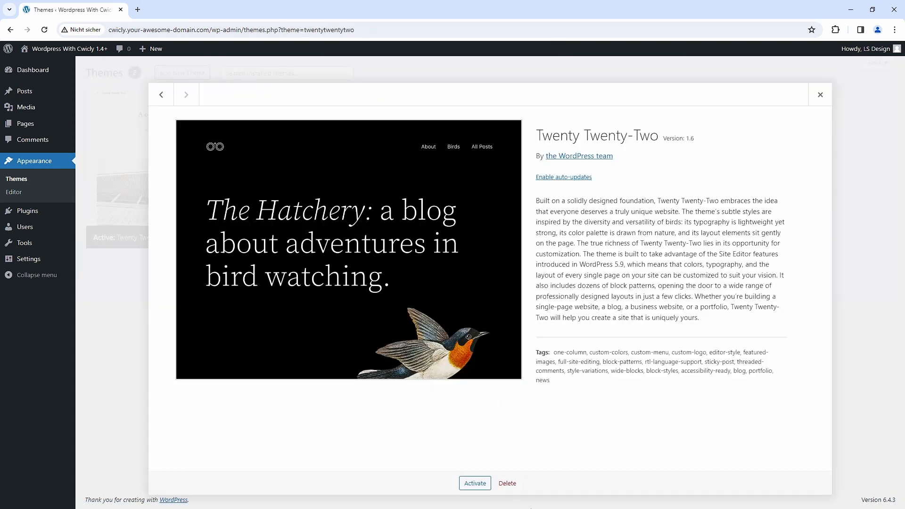
click(507, 483)
click(468, 109)
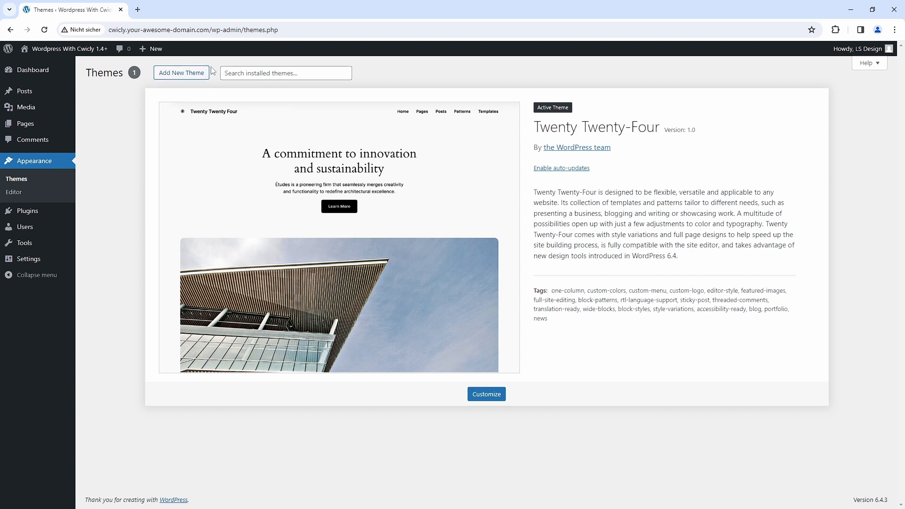
- Upload the theme file cwicly-theme_v1.0.3.zip, install it and activate the Cwicly Theme
click(184, 76)
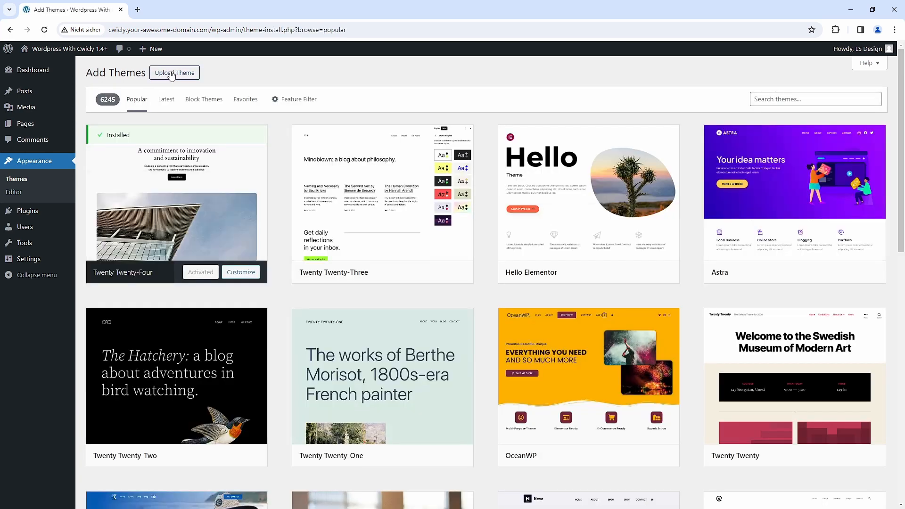
click(171, 76)
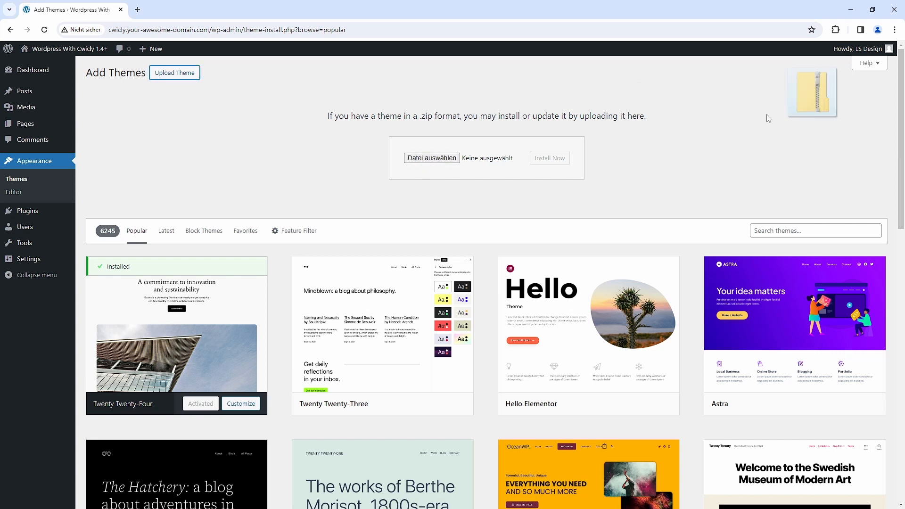
drag(812, 94, 509, 162)
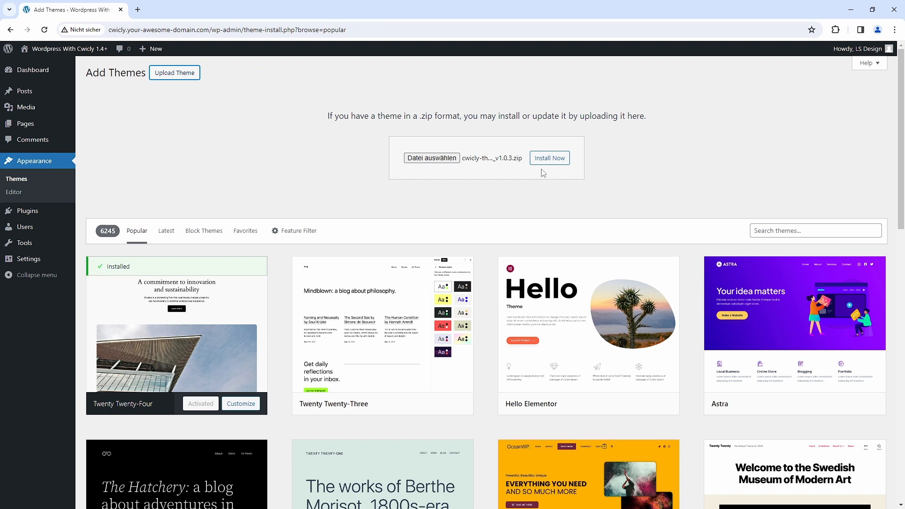
click(551, 161)
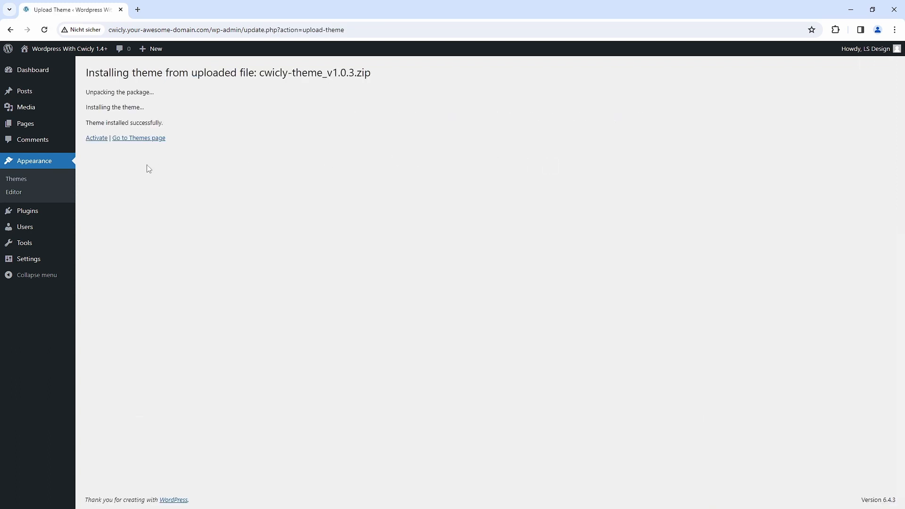
click(98, 140)
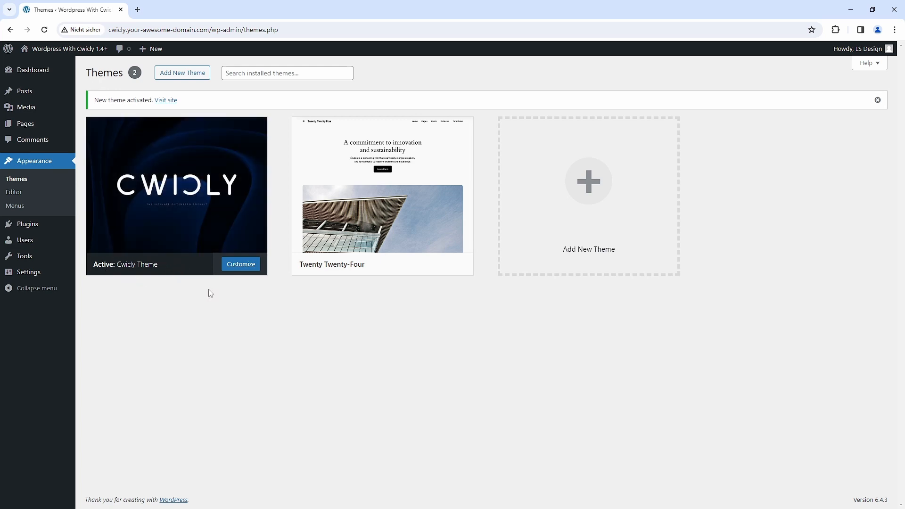
- View the site's front end in a separate browser tab and return to the Themes page
middle_click(68, 47)
click(197, 13)
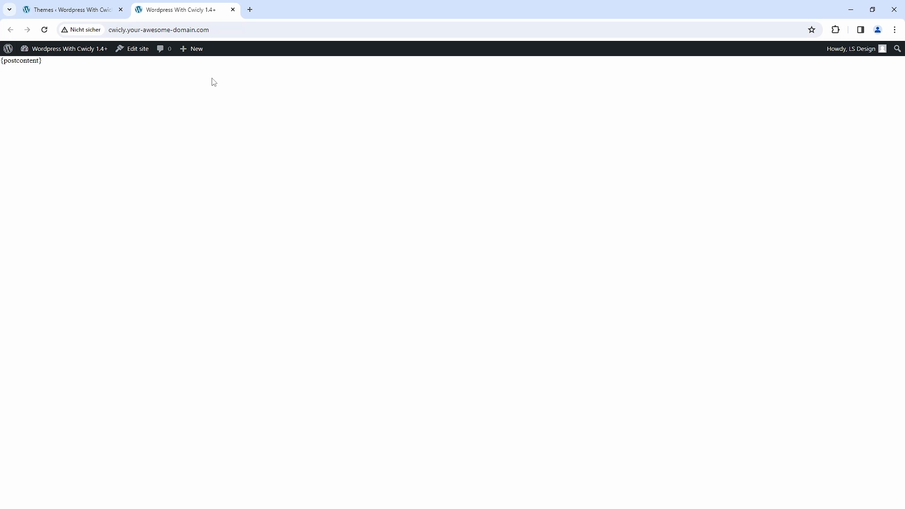
click(92, 9)
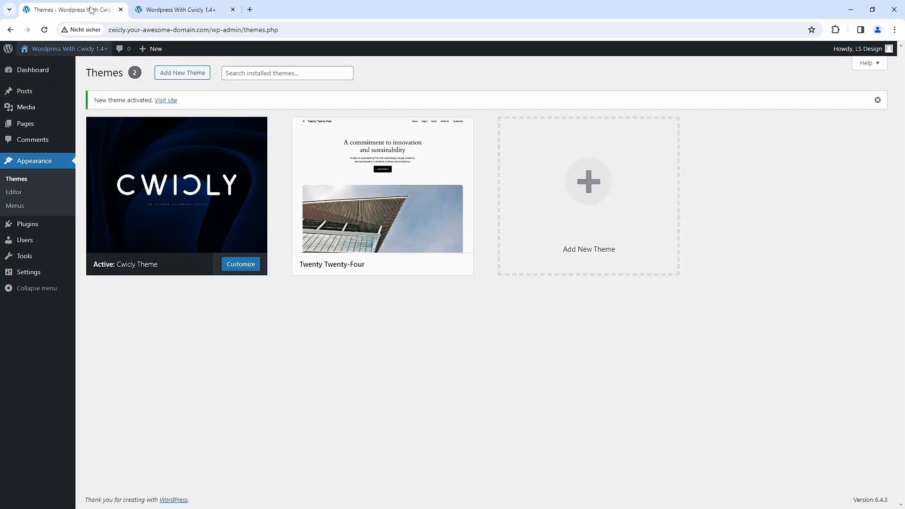
- Delete the installed plugins Akismet Anti-spam and Hello Dolly with one bulk action
mouse_move(15, 224)
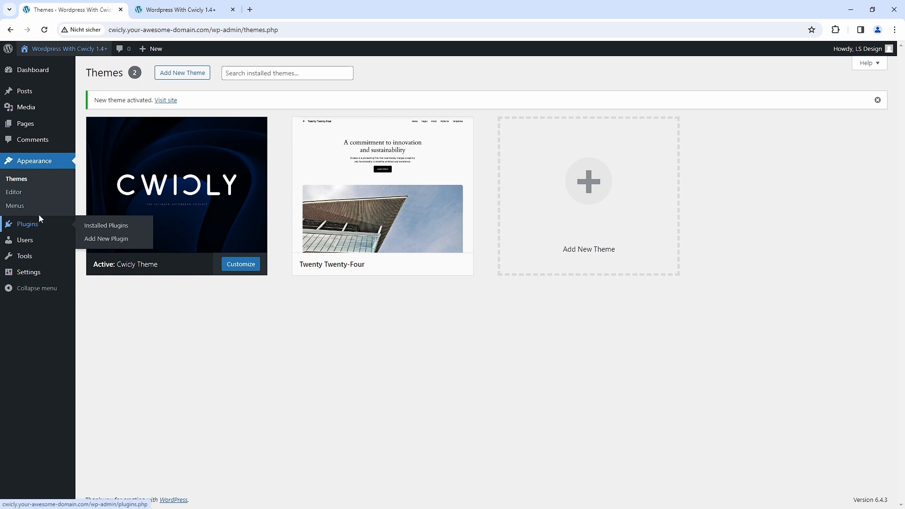
click(25, 220)
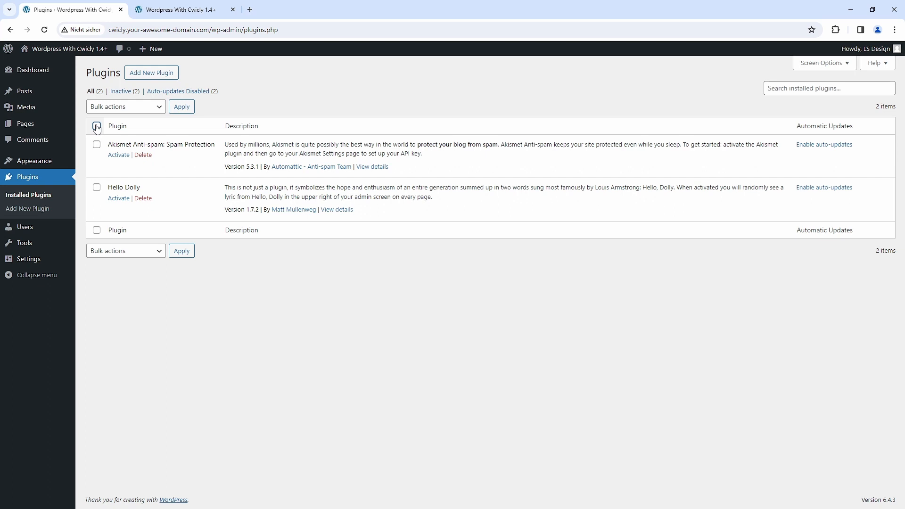
click(137, 108)
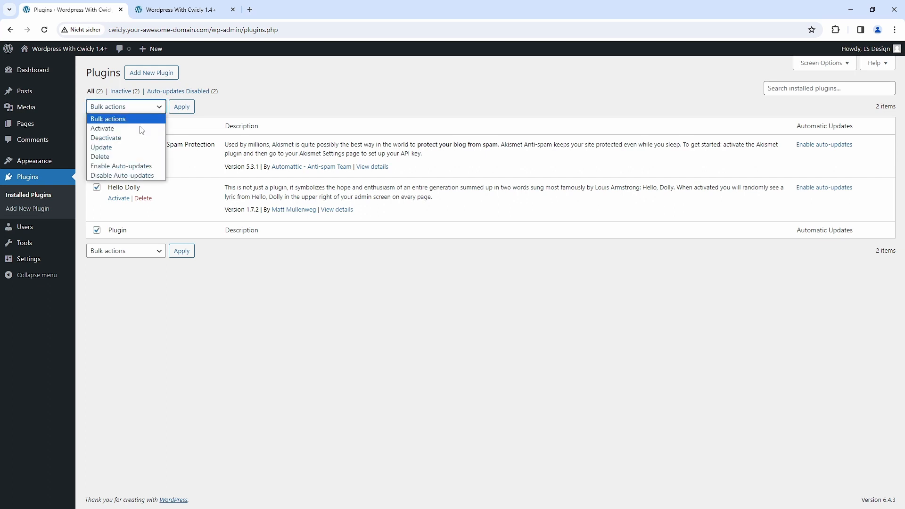
click(125, 155)
click(182, 106)
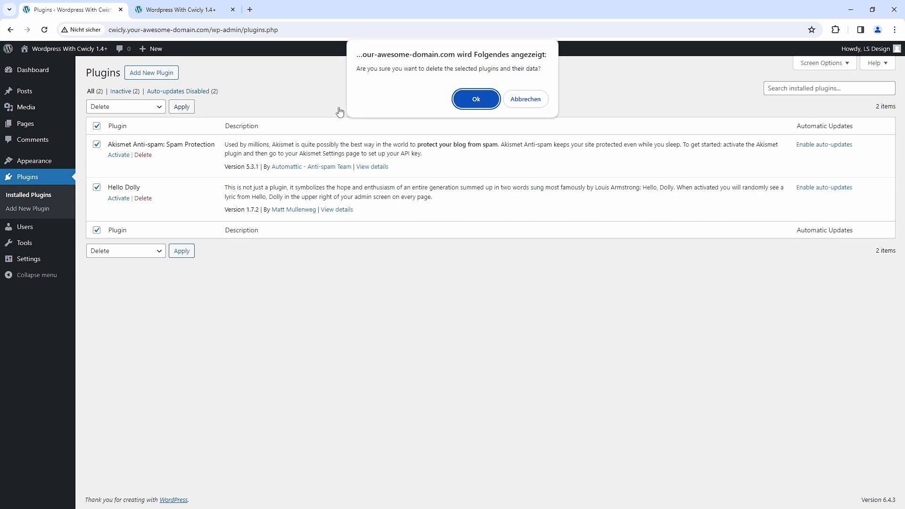
click(476, 100)
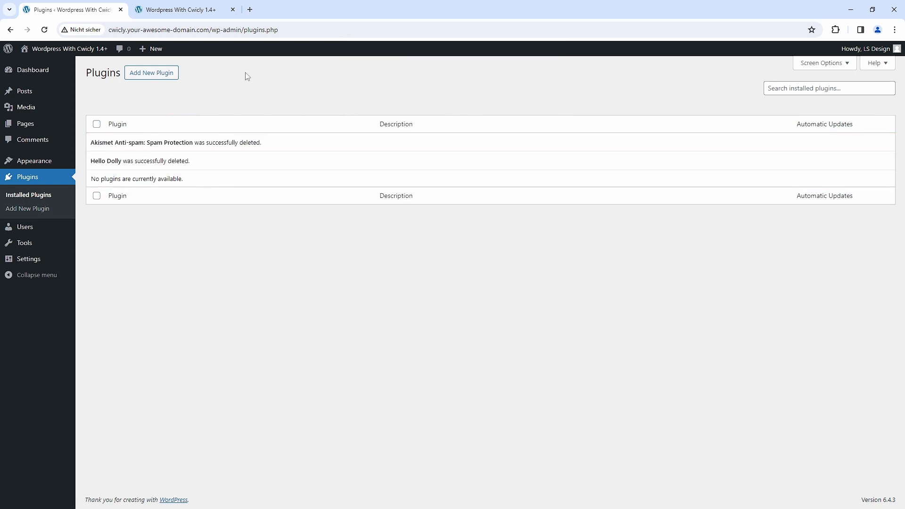
- Upload and install the plugin file advanced-custom-fields-pro.6.2.6.1.zip
click(156, 78)
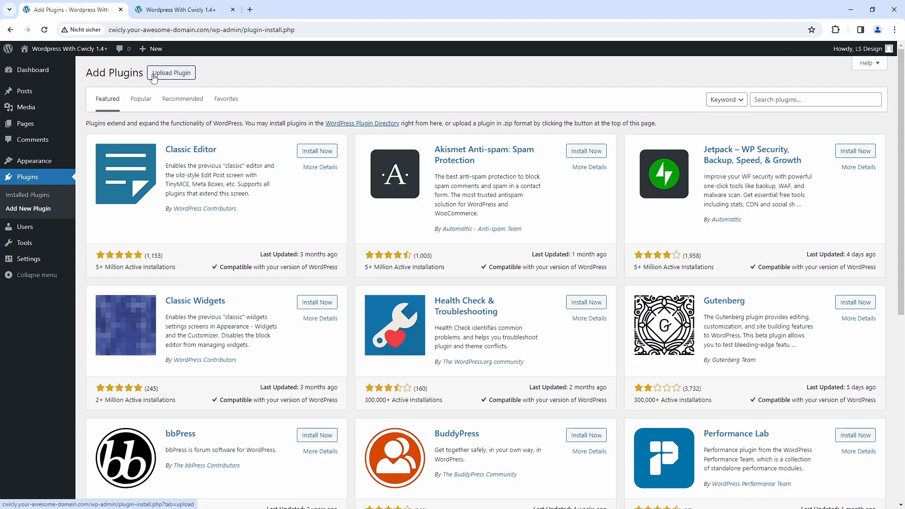
click(173, 76)
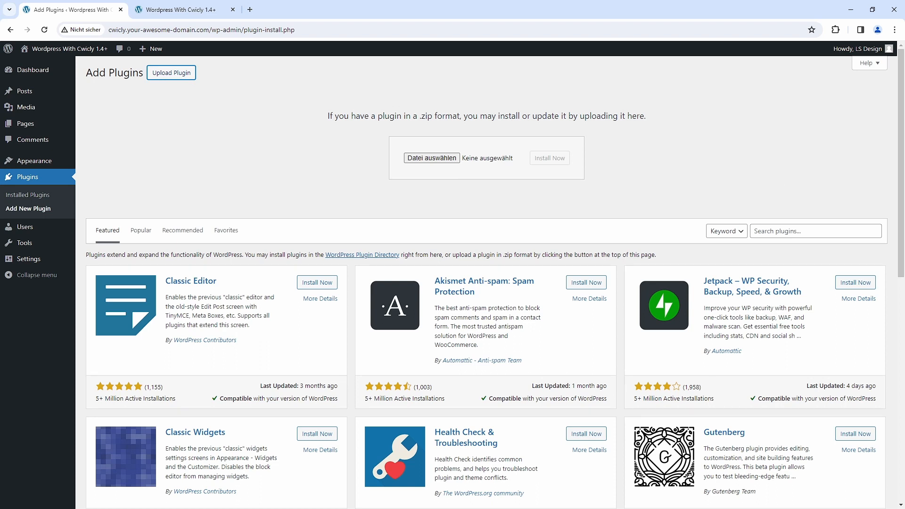
drag(834, 93, 483, 161)
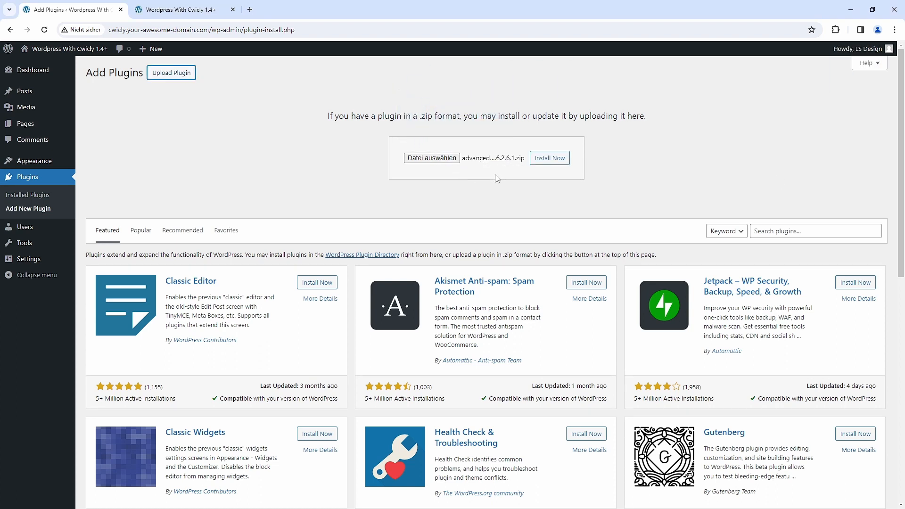
click(547, 160)
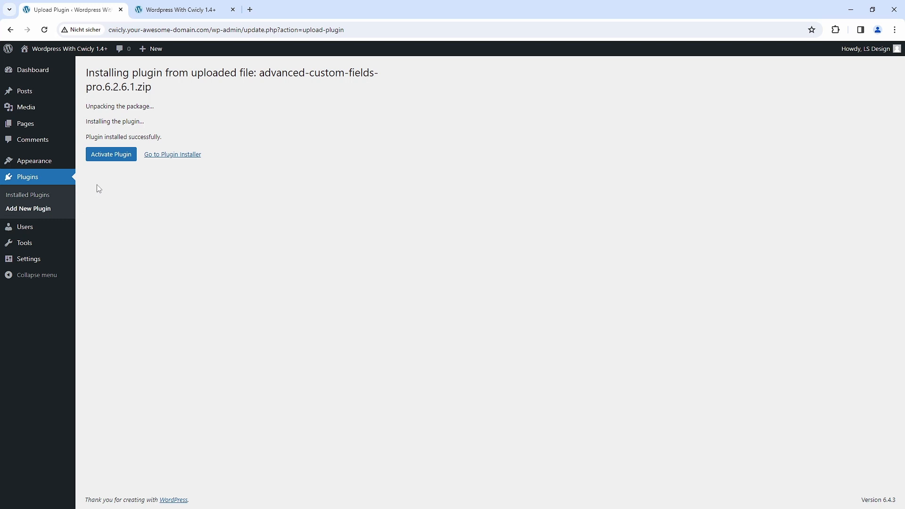
- Upload the plugin file cwicly-plugin_v1.4.0.3.zip, install it and activate the plugin
click(26, 211)
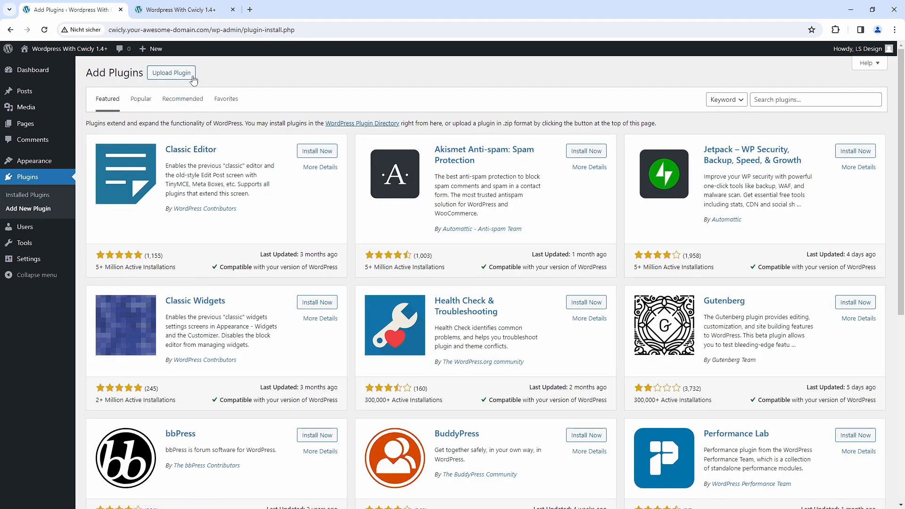
click(193, 75)
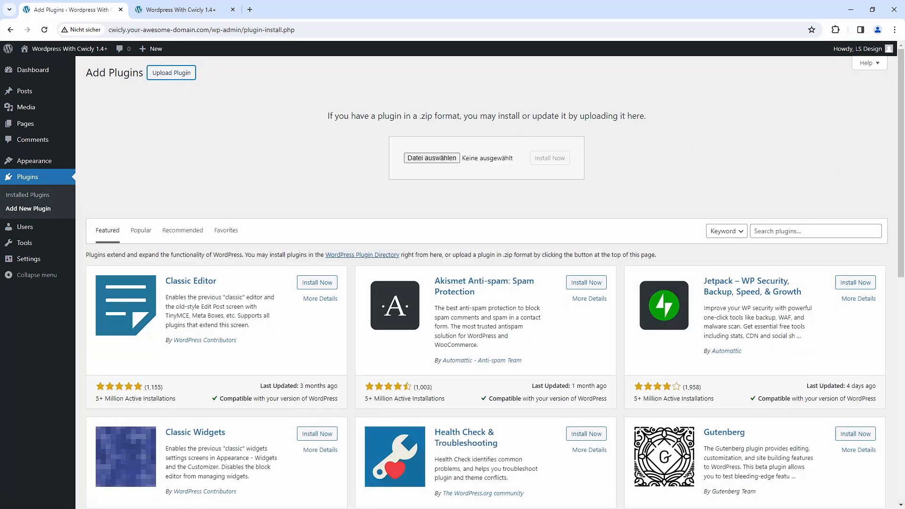
drag(747, 151, 485, 164)
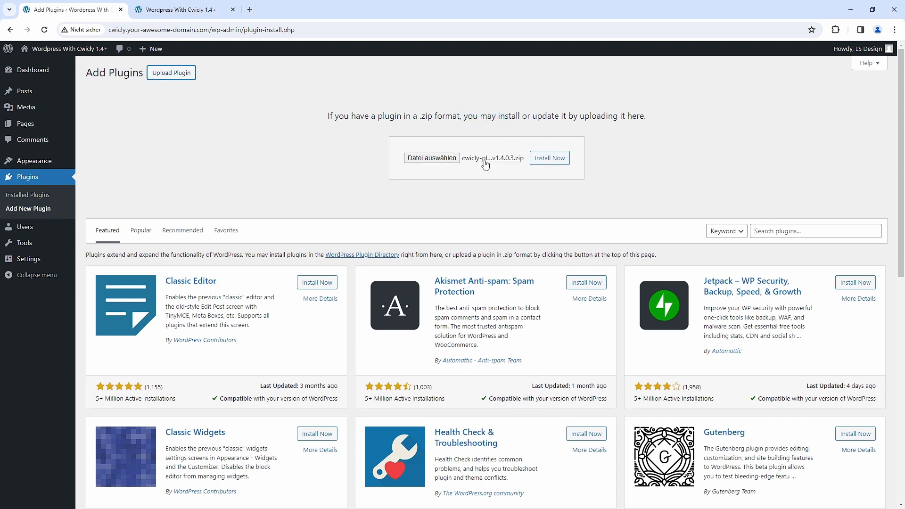
click(560, 161)
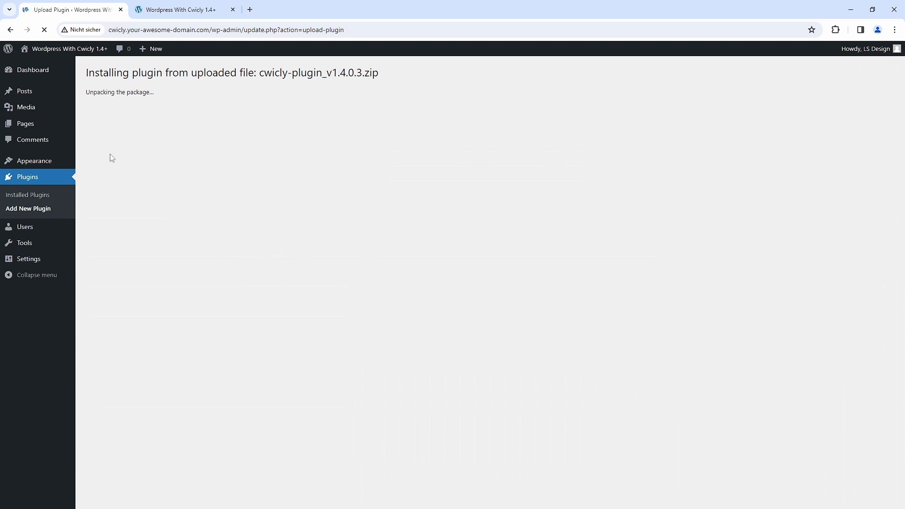
click(101, 145)
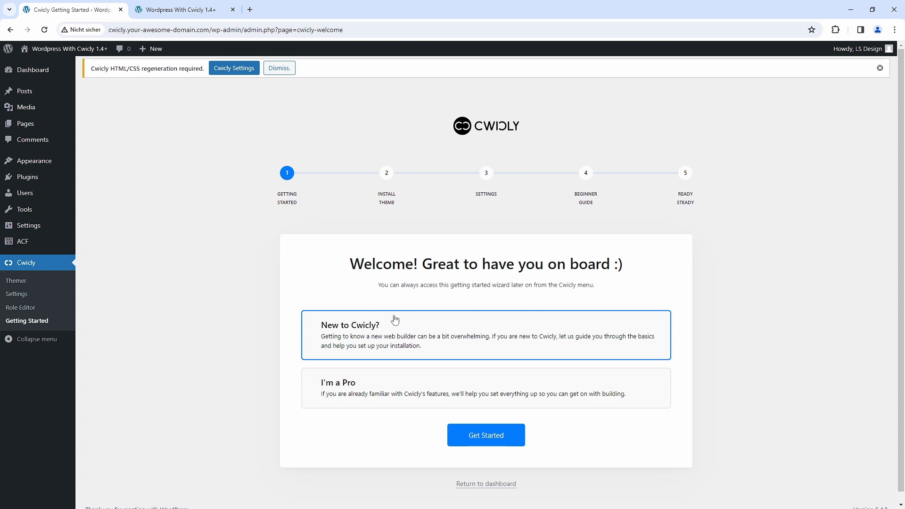
- Start the Cwicly getting-started wizard with the "New to Cwicly?" option
click(381, 383)
click(382, 336)
click(376, 381)
click(381, 357)
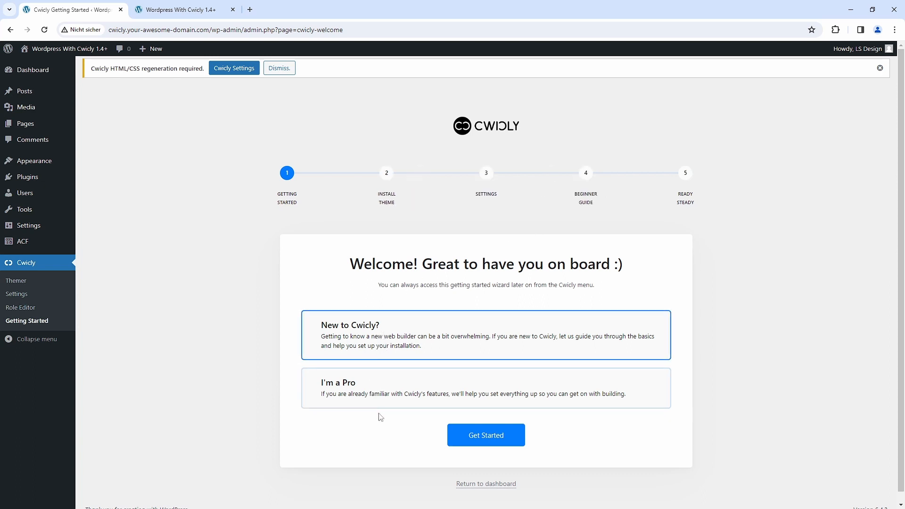
click(487, 434)
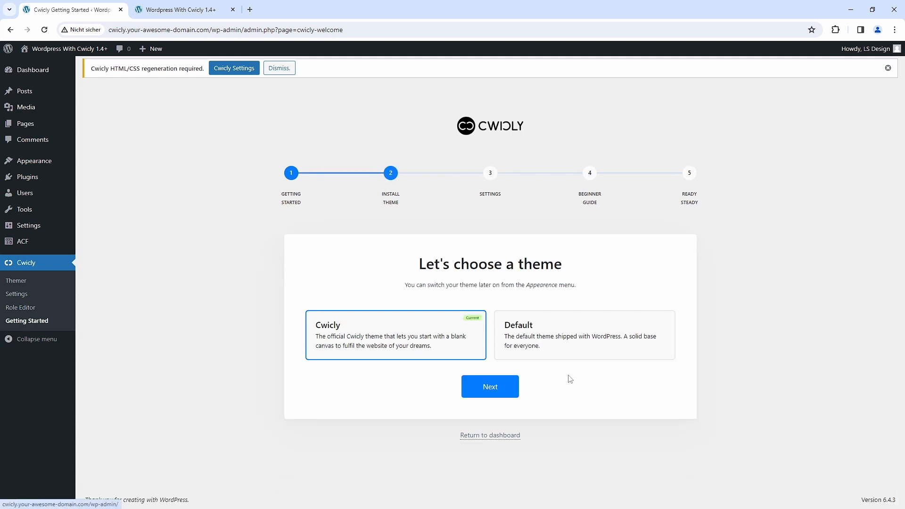
- Choose Cwicly as the theme in the setup wizard and continue to the settings stage
click(568, 325)
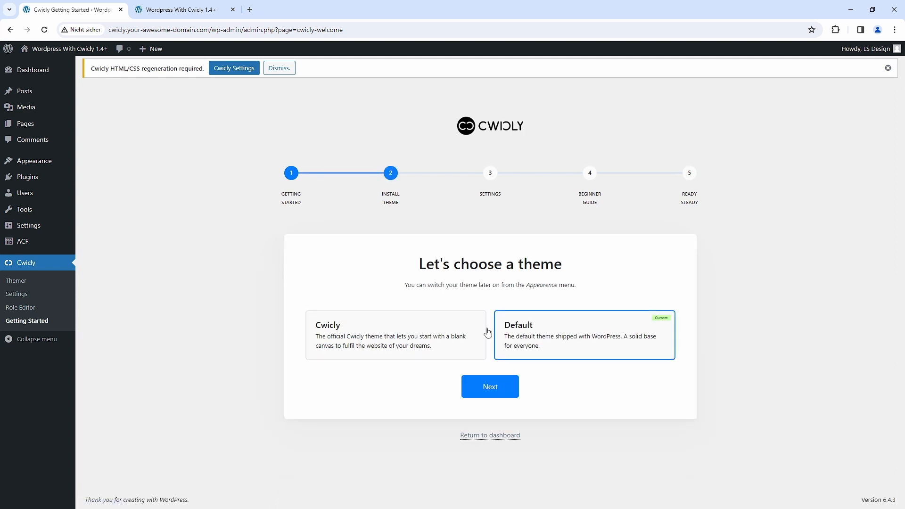
click(433, 327)
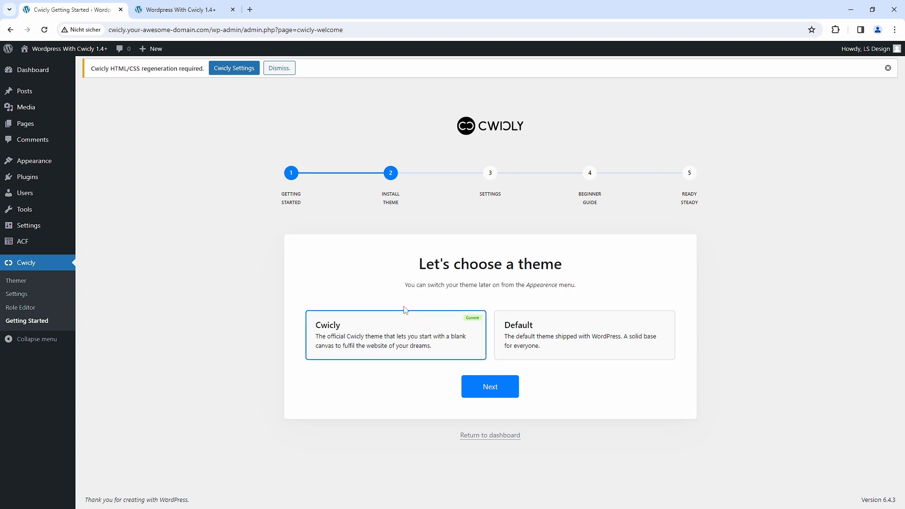
click(495, 394)
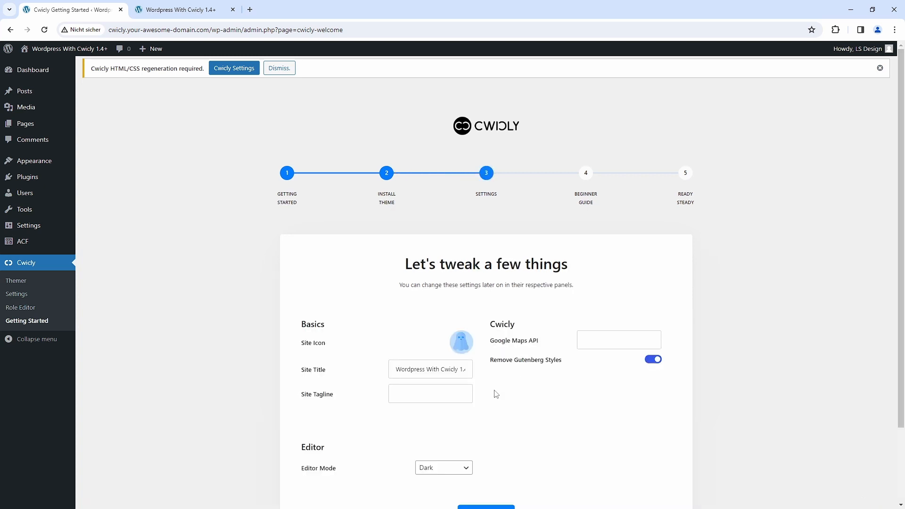
- Keep the site title, leave the tagline empty, choose the Dark editor mode and continue to the wizard's beginner guide
scroll(495, 384, down, 2)
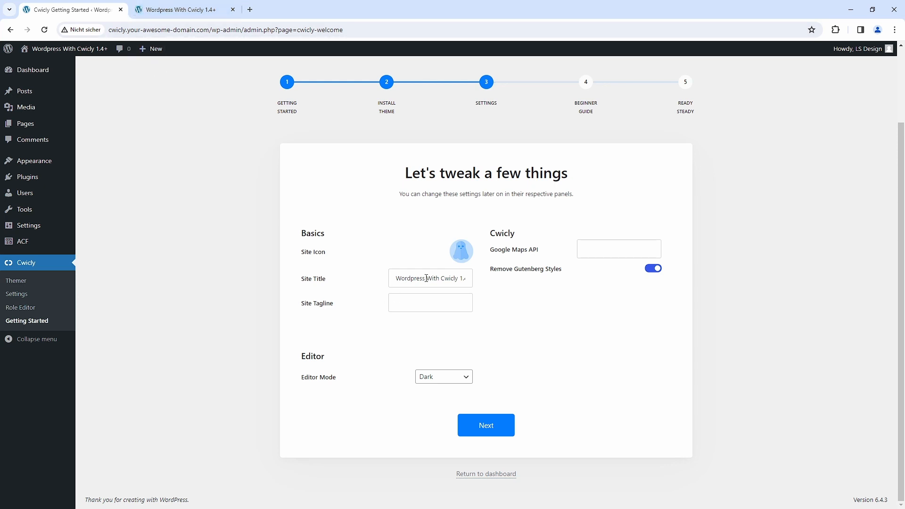
drag(397, 279, 472, 275)
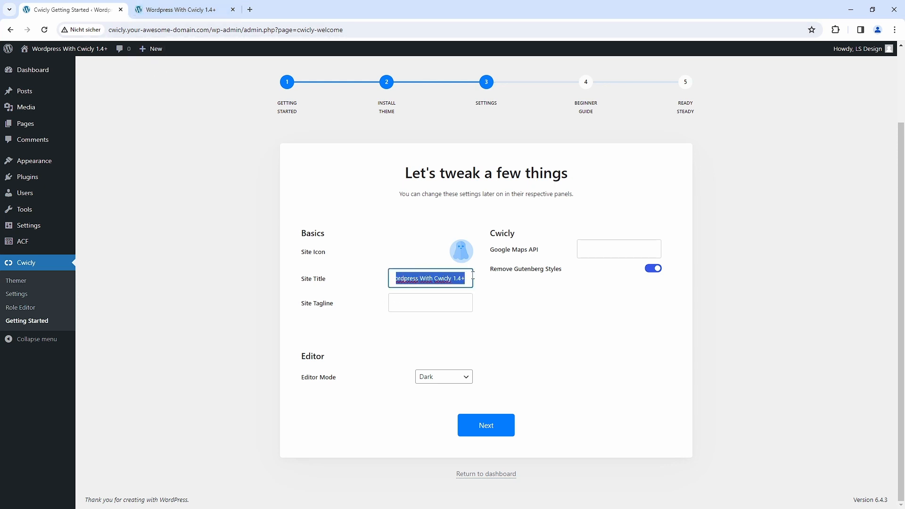
click(487, 299)
click(445, 310)
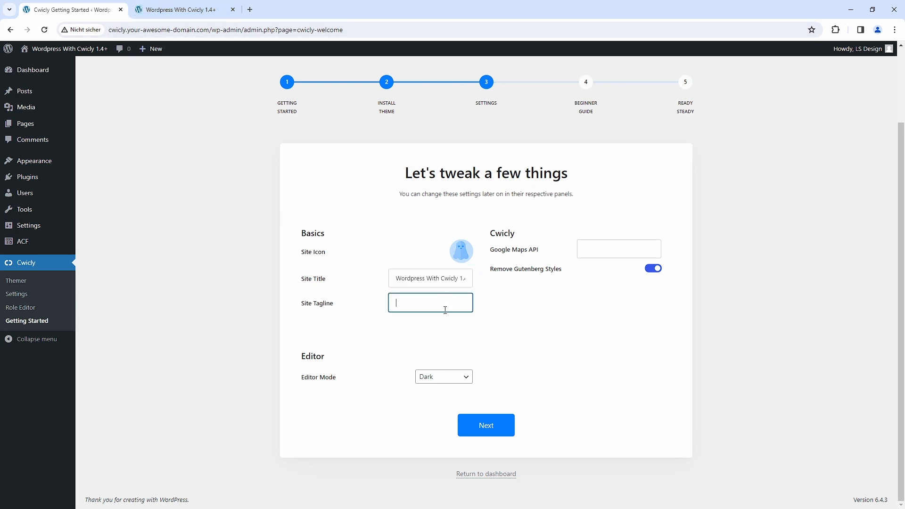
click(368, 377)
click(468, 379)
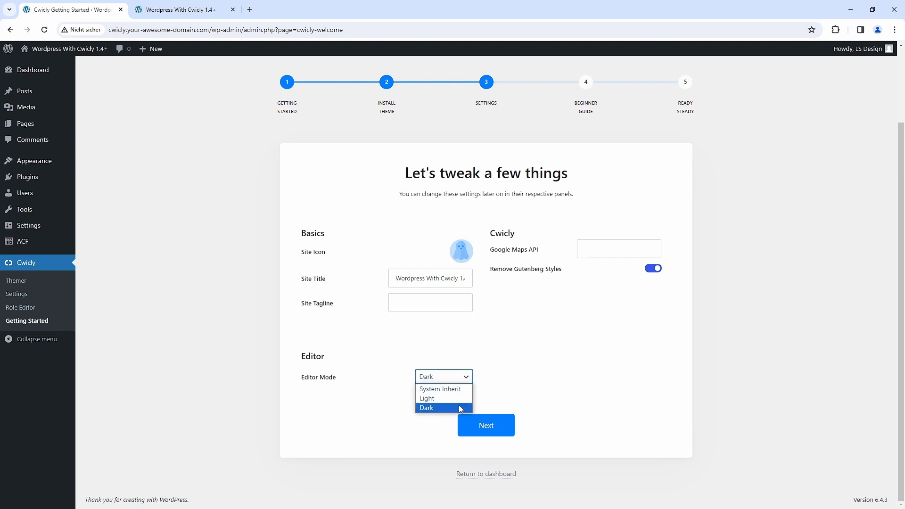
click(454, 411)
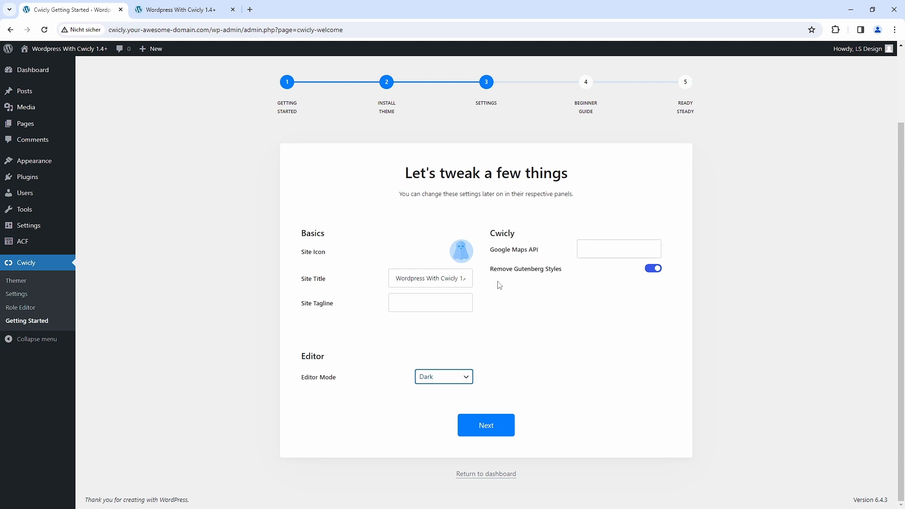
click(487, 427)
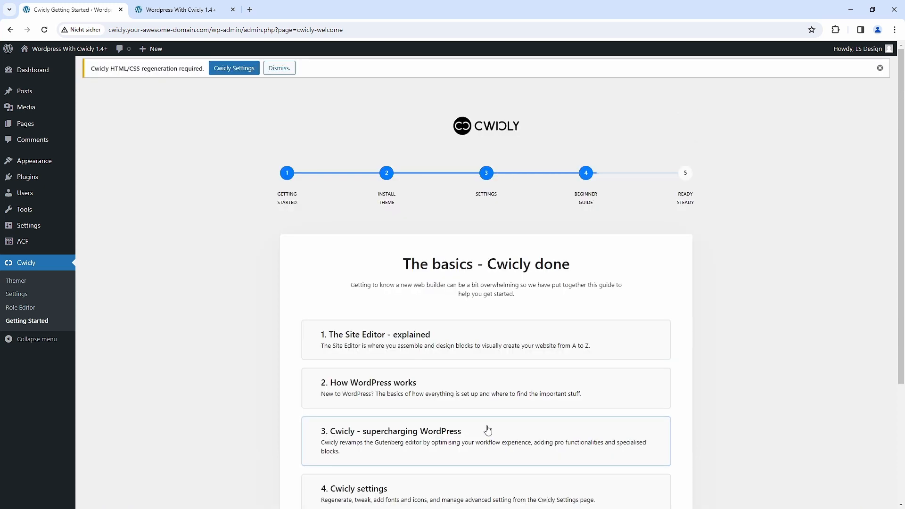
- Pass the beginner guide without opening any topic and go through the final Ready Steady stage
drag(896, 114, 897, 192)
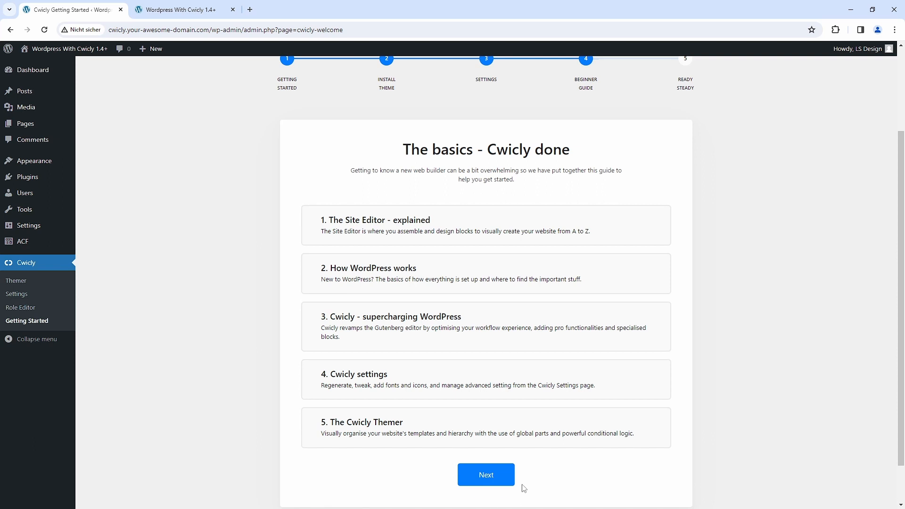
click(492, 478)
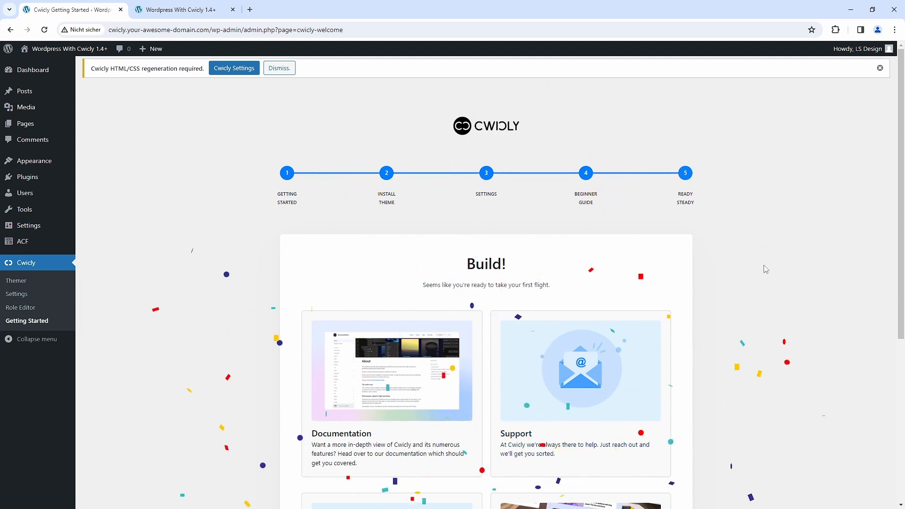
scroll(763, 320, down, 4)
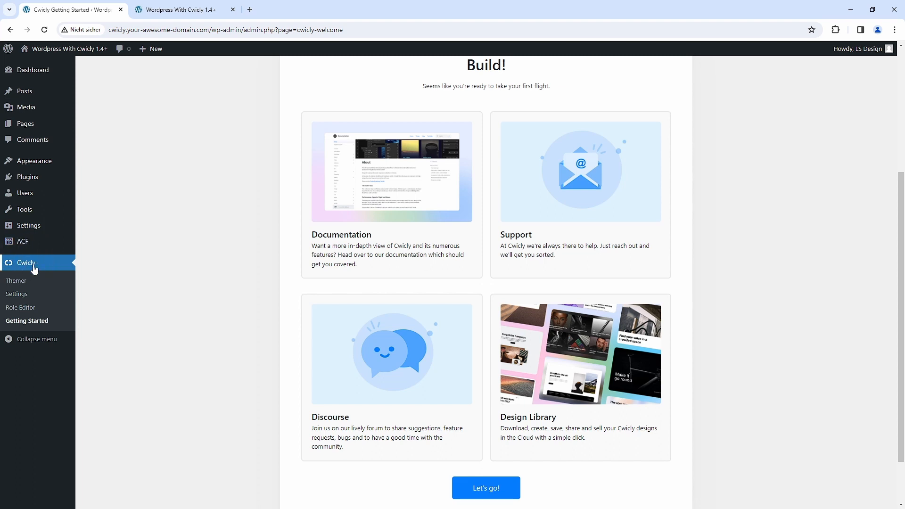
- Enable the Tailwind integration in the advanced settings of Cwicly and collapse that section
mouse_move(50, 255)
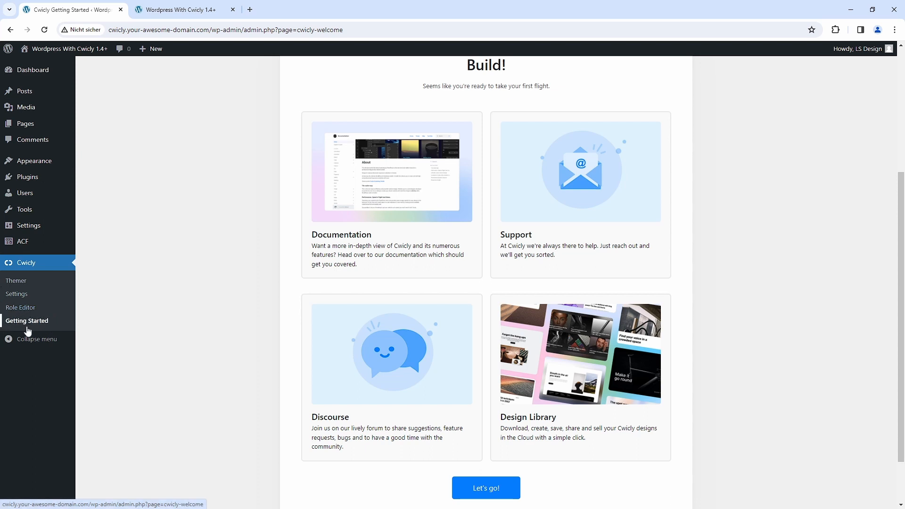
click(24, 297)
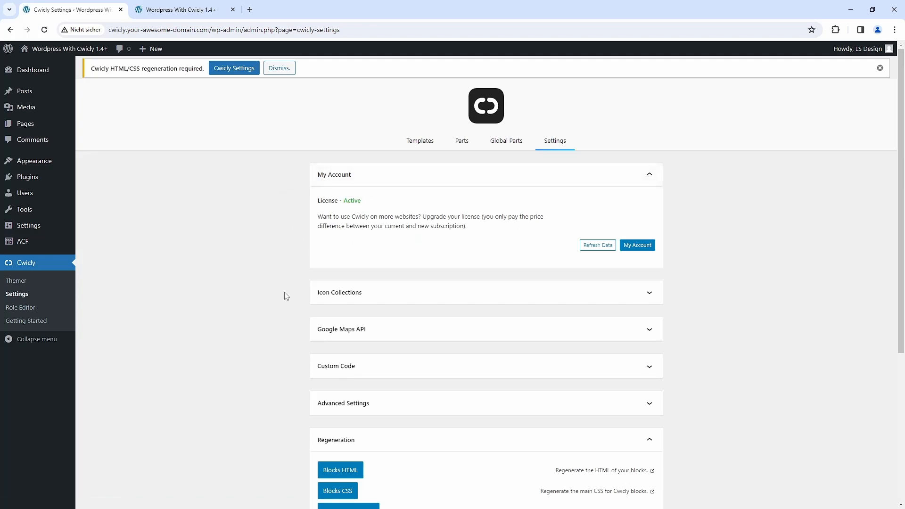
scroll(272, 305, down, 3)
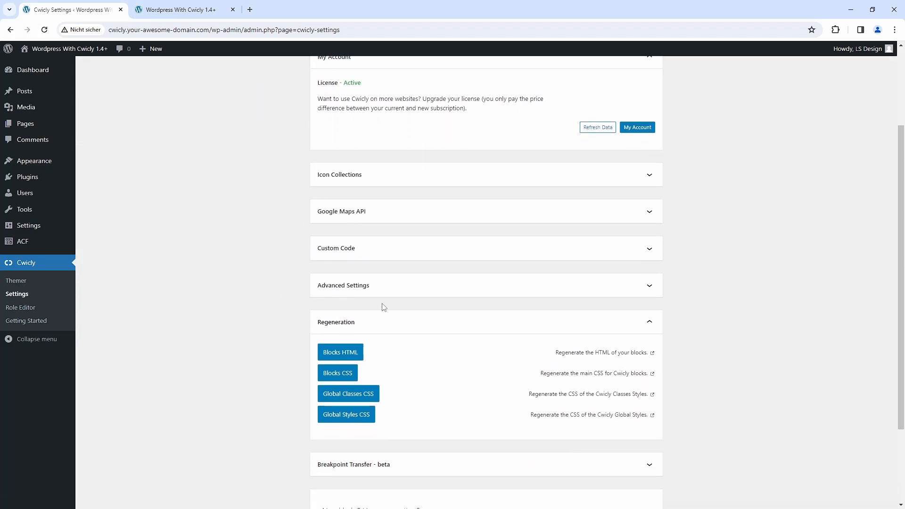
click(412, 294)
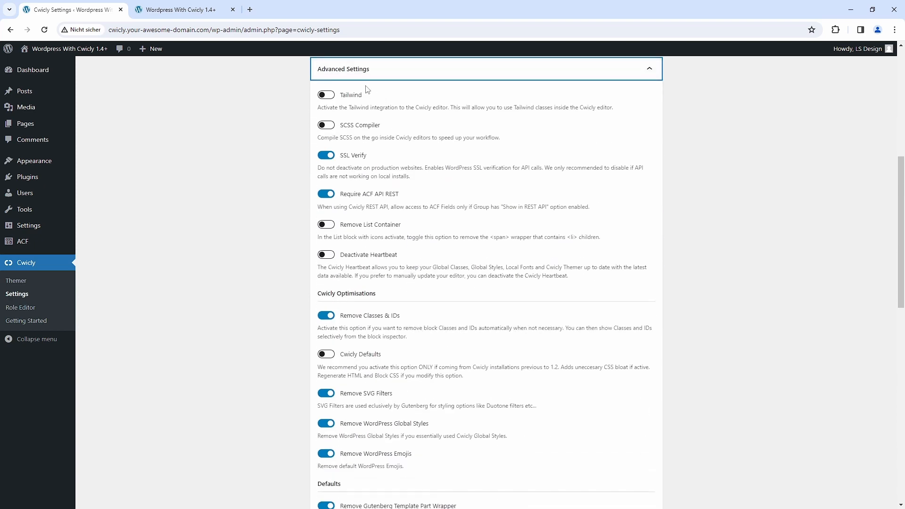
click(326, 96)
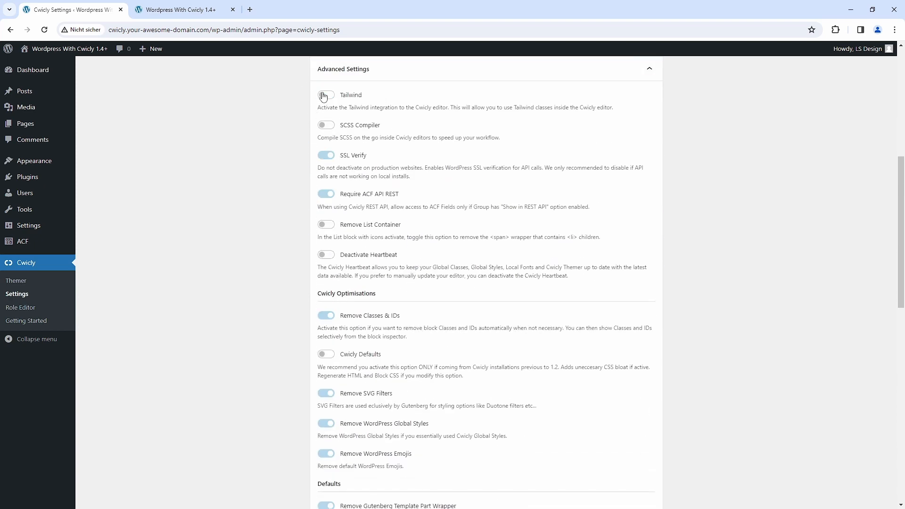
click(584, 81)
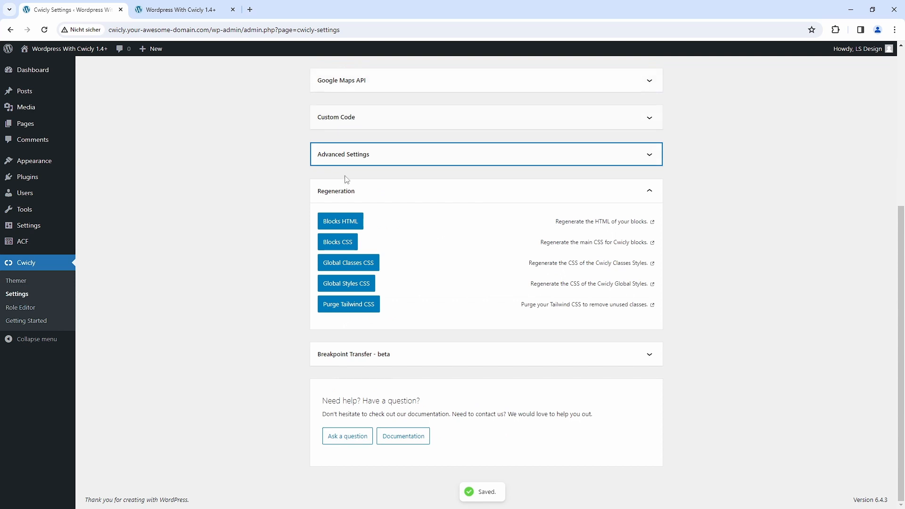
- Regenerate the Blocks HTML, Blocks CSS, Global Classes CSS and Global Styles CSS
click(344, 224)
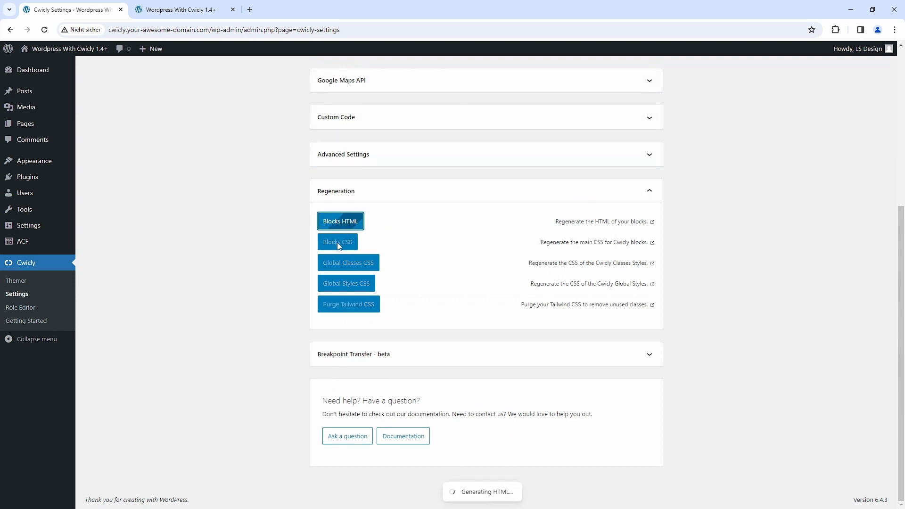
click(338, 245)
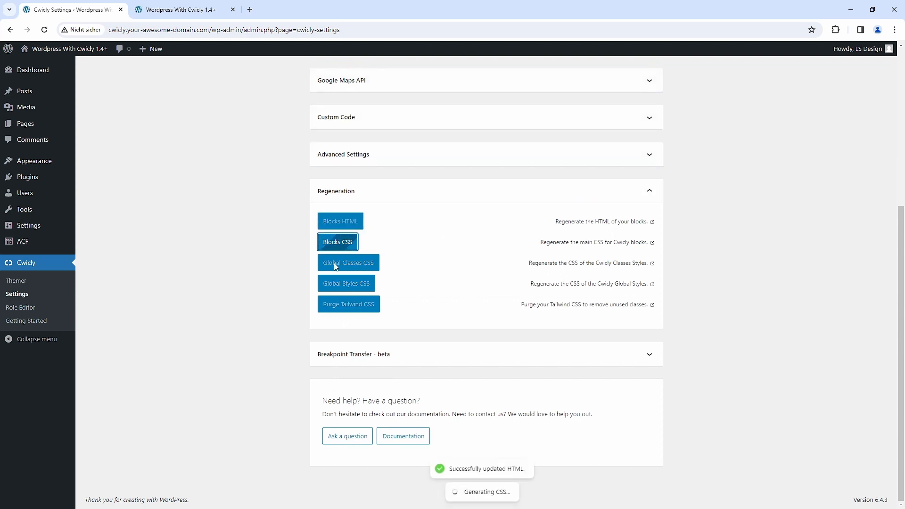
click(334, 262)
click(332, 286)
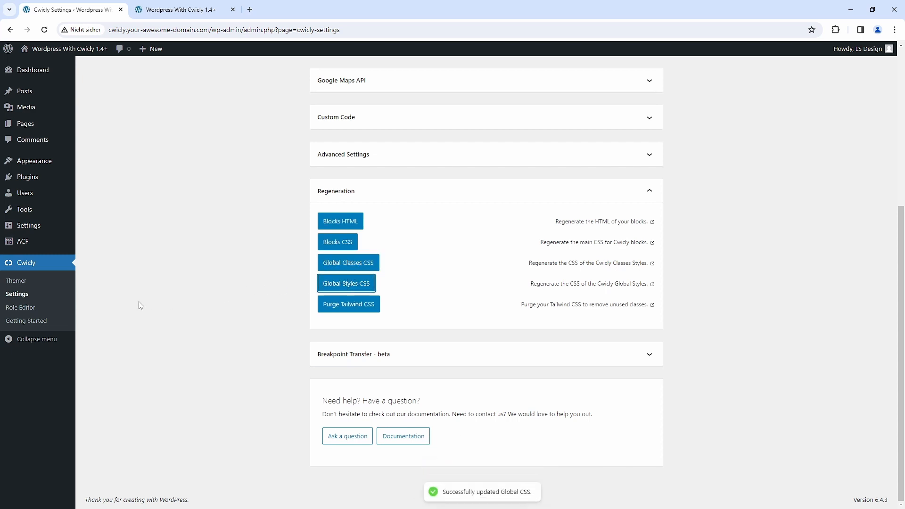
- In the Cwicly Role Editor, hide the Gutenberg preview/responsive toggle, width presets and Gutenberg list view for the Administrator role
click(24, 313)
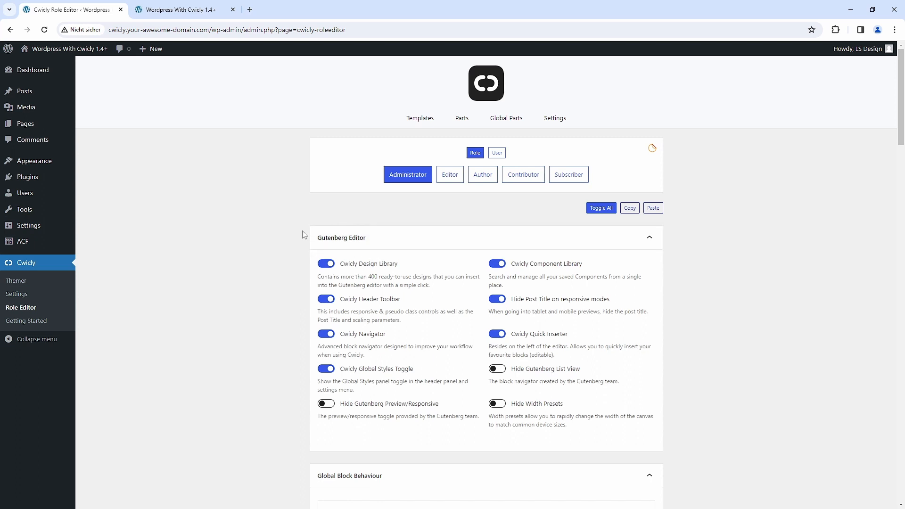
click(326, 404)
click(497, 404)
click(496, 369)
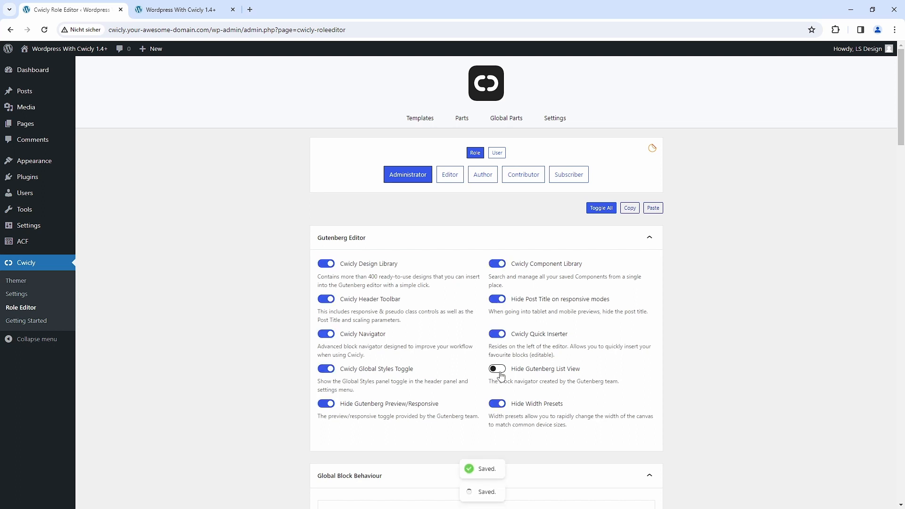
- Enable SVG Uploads for the Administrator role and look through the remaining Role Editor options down to Force iFrame
scroll(277, 333, down, 1)
scroll(277, 333, down, 9)
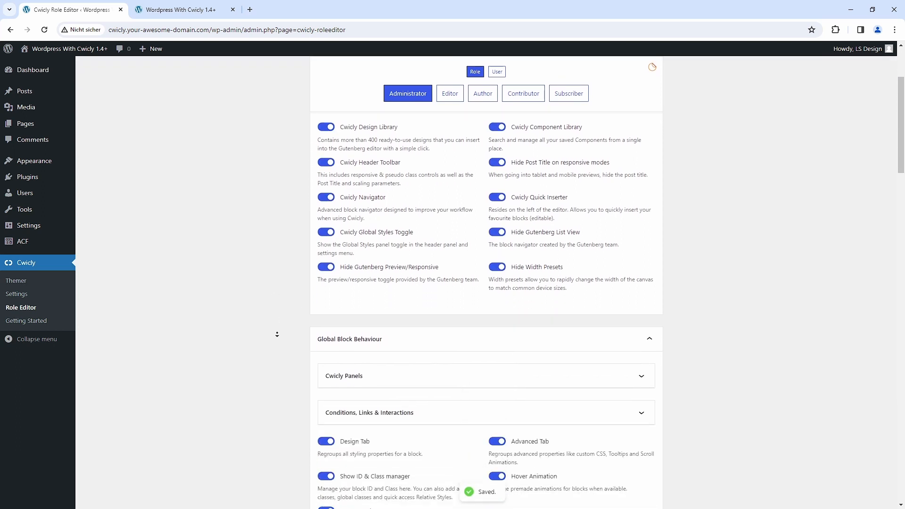
scroll(271, 331, down, 3)
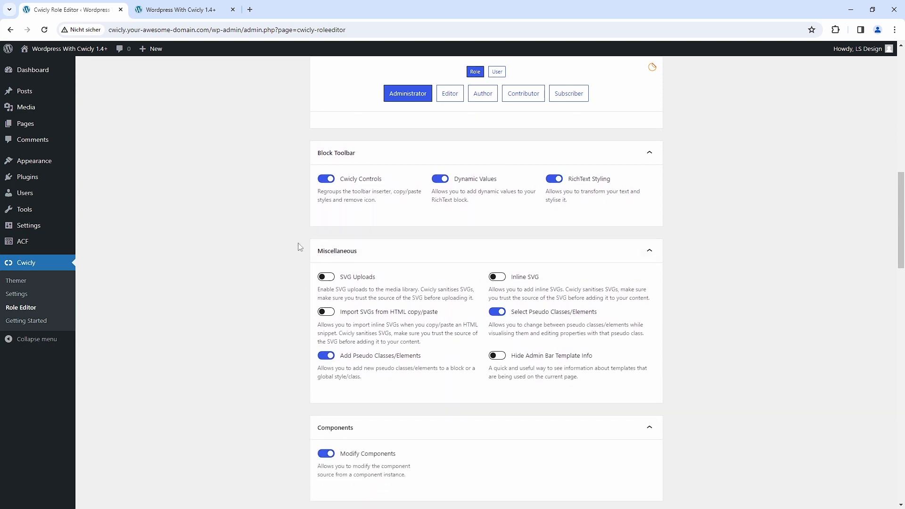
click(325, 282)
scroll(283, 354, down, 5)
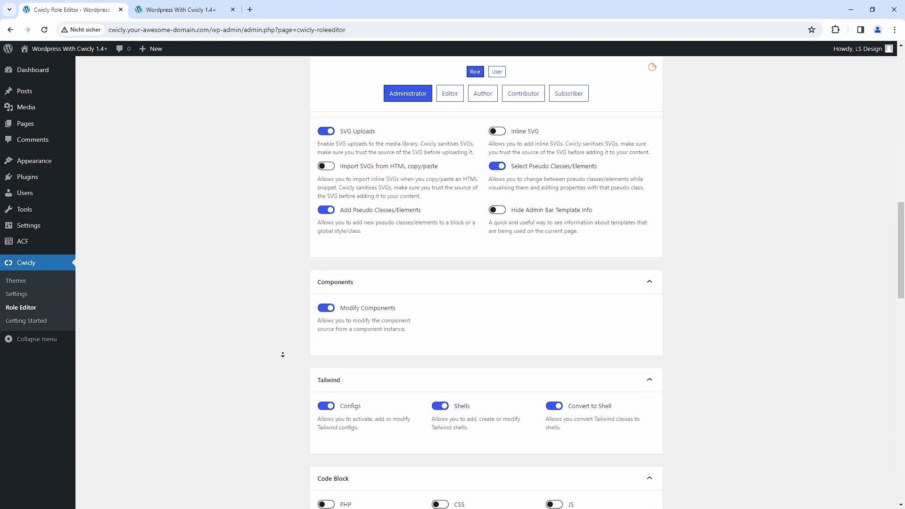
scroll(283, 354, down, 6)
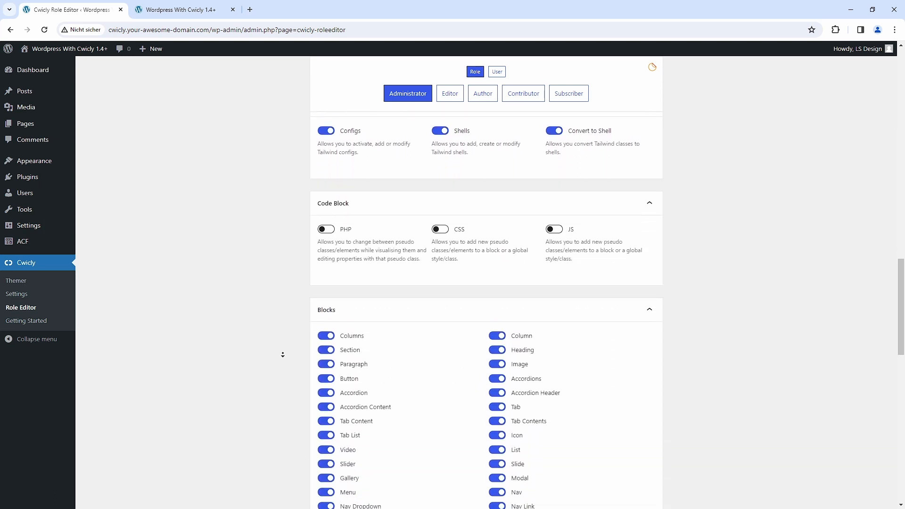
scroll(283, 354, down, 6)
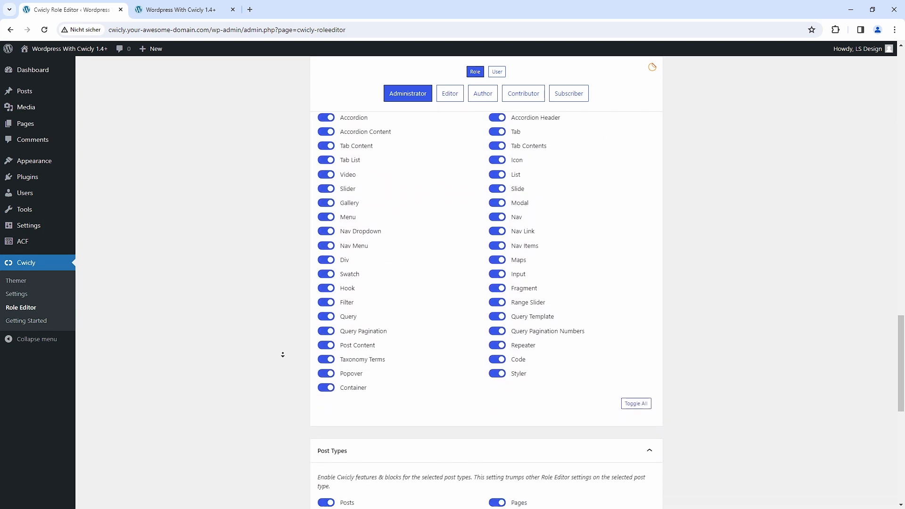
scroll(283, 355, down, 4)
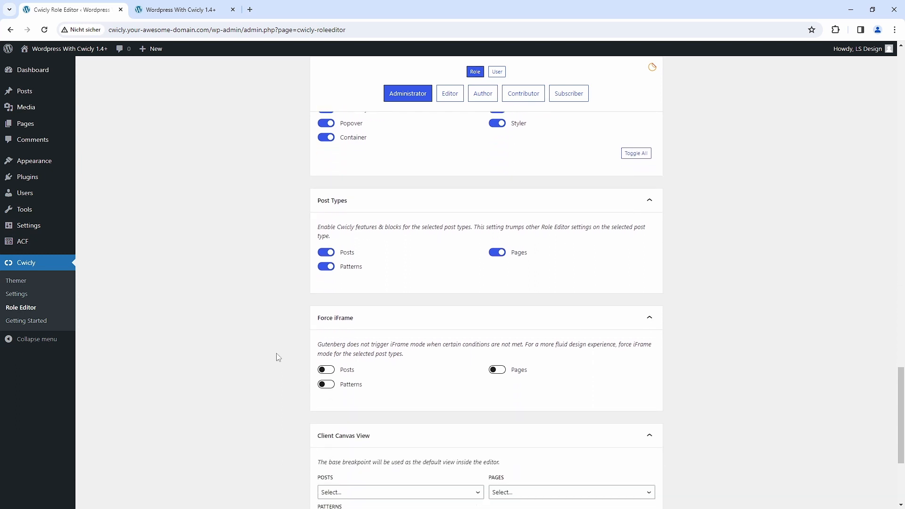
- In the WordPress general settings, set the date format to Y-m-d and the time format to H:i, and save
mouse_move(17, 225)
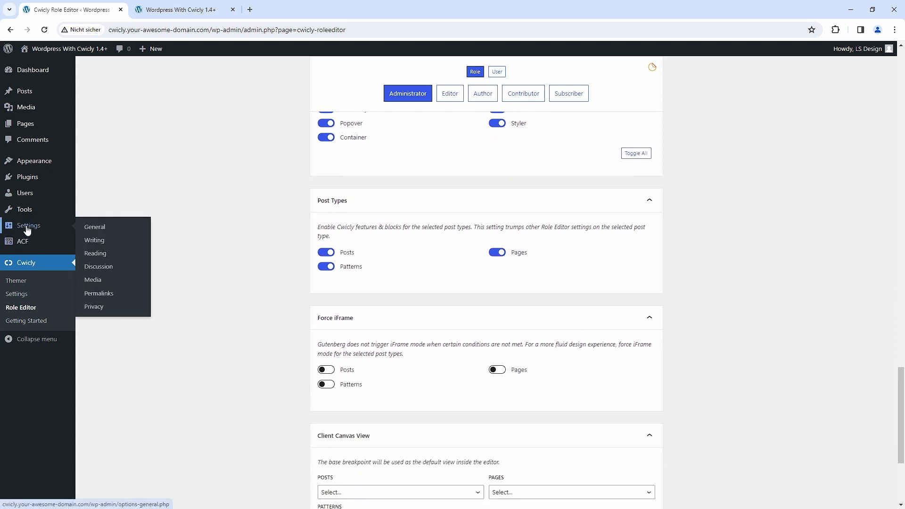
click(27, 229)
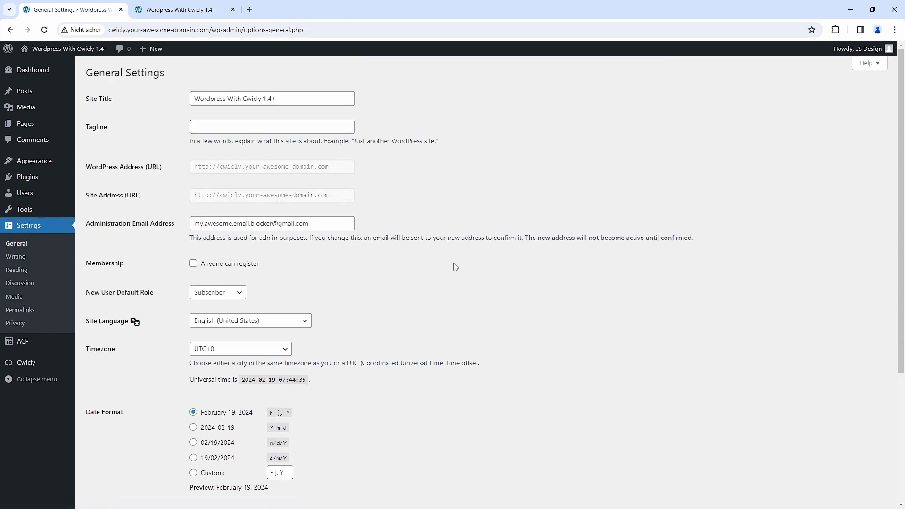
middle_click(458, 263)
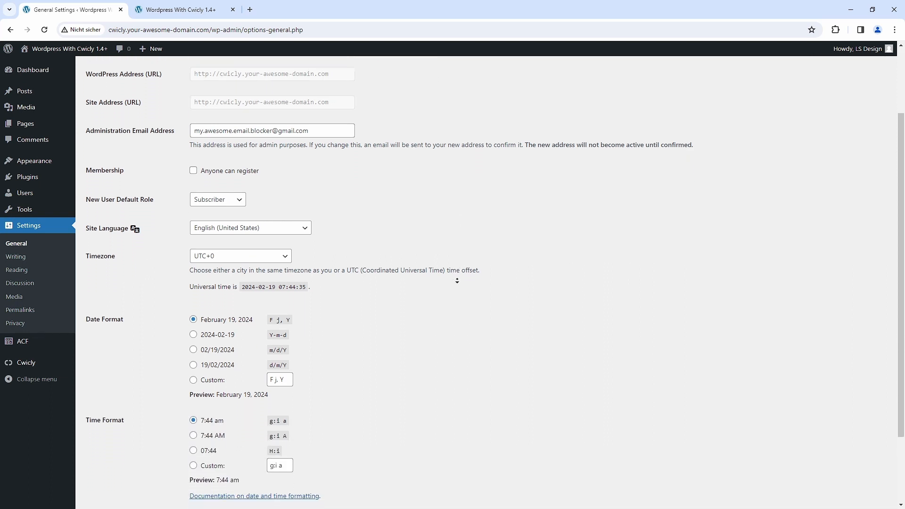
middle_click(457, 279)
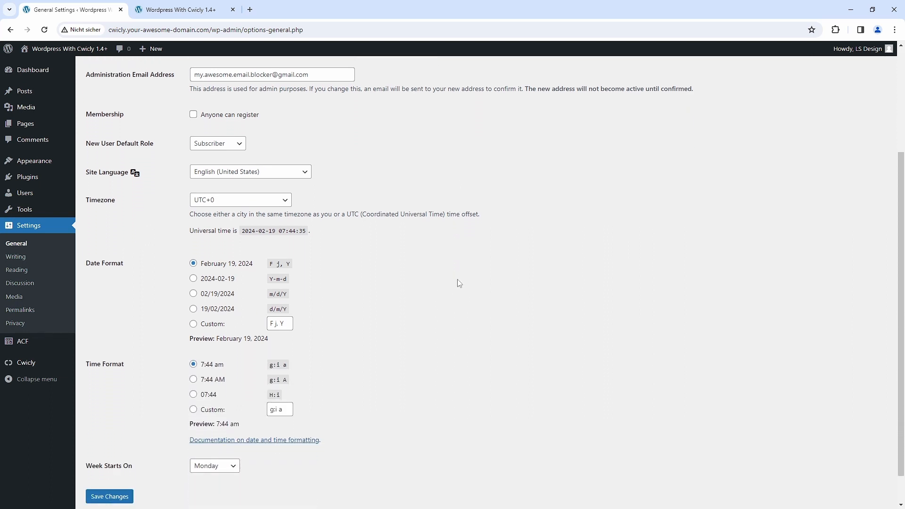
click(193, 278)
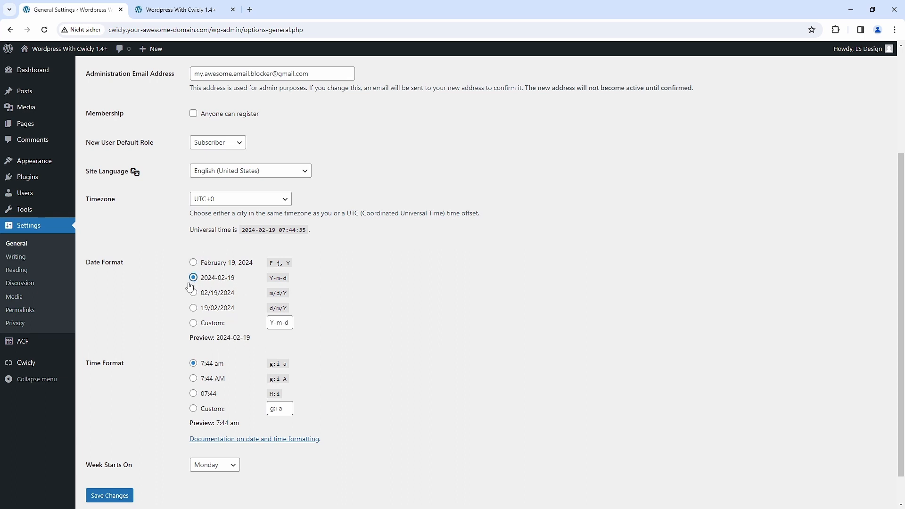
click(193, 394)
click(117, 496)
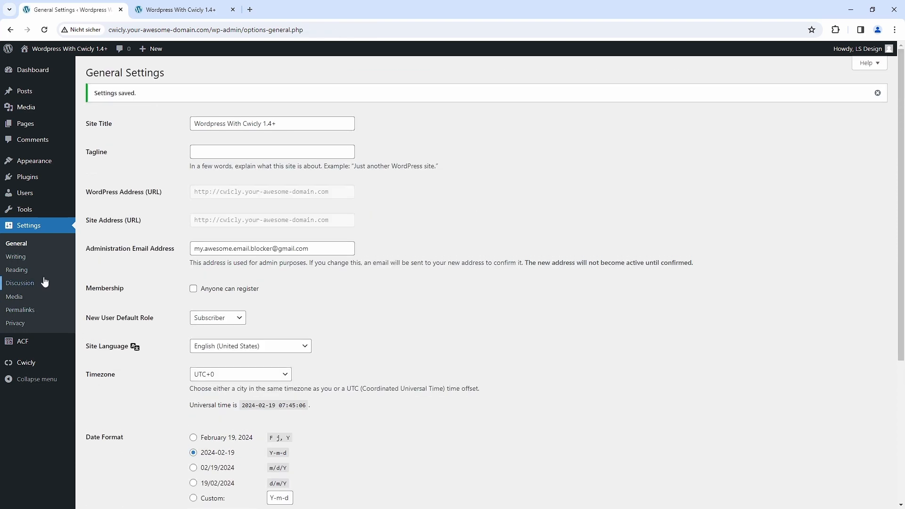
- In the WordPress discussion settings, disallow comments on new posts and require users to be registered and logged in to comment
click(25, 285)
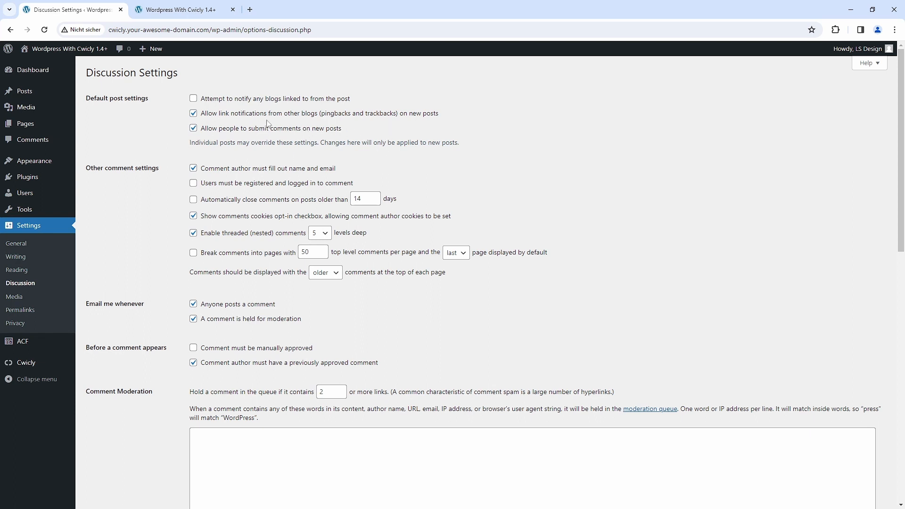
click(193, 128)
click(193, 183)
- Turn off avatar display in the discussion settings and save the changes
scroll(169, 199, down, 5)
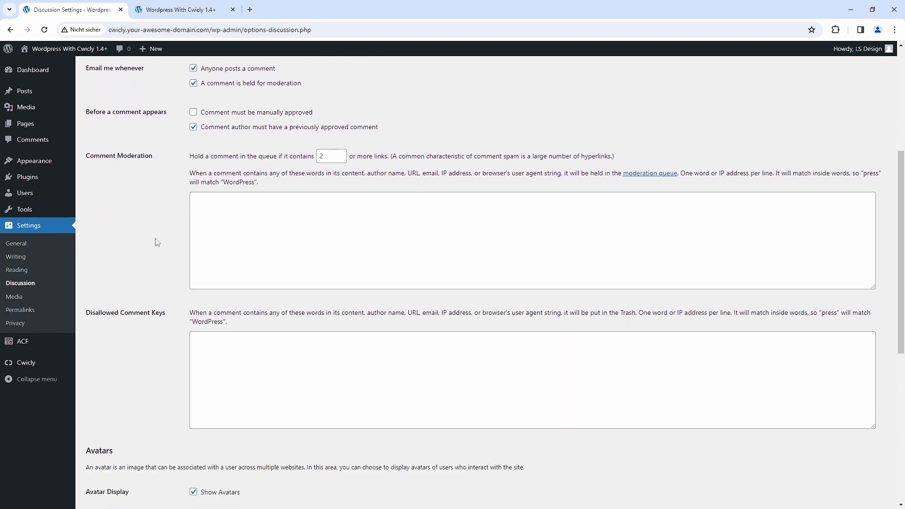
scroll(153, 242, down, 6)
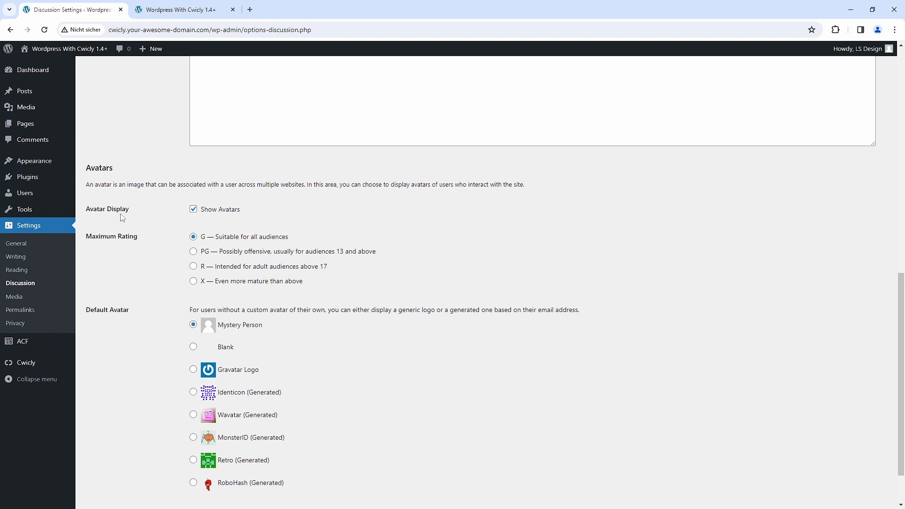
click(193, 213)
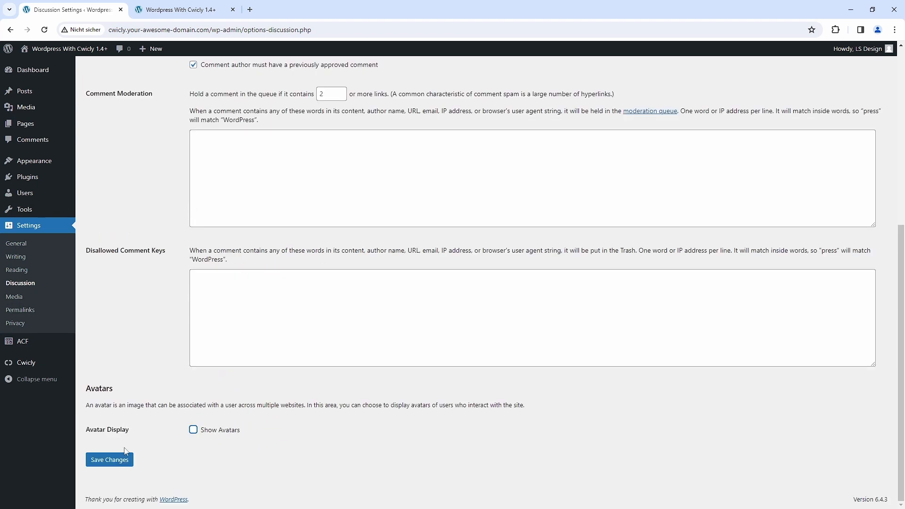
click(122, 460)
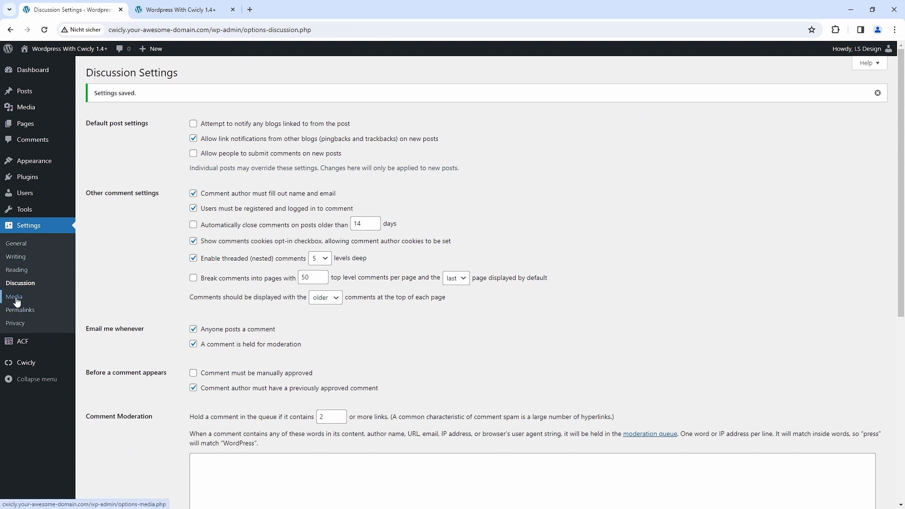
- In the media settings, stop organizing uploads into month- and year-based folders and save
click(16, 300)
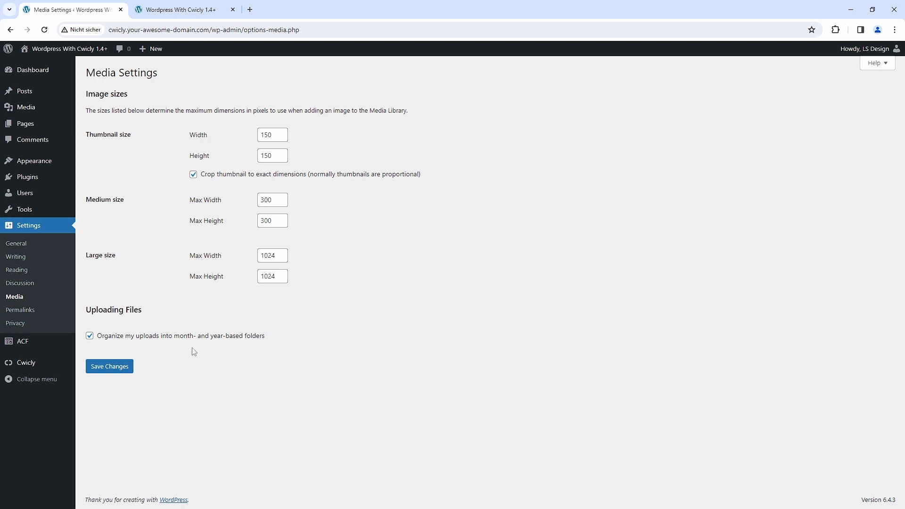
click(90, 339)
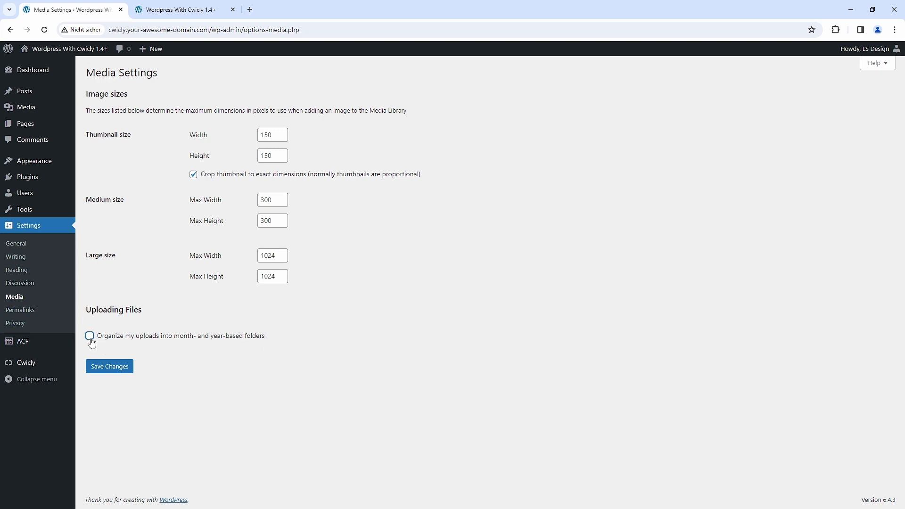
click(110, 367)
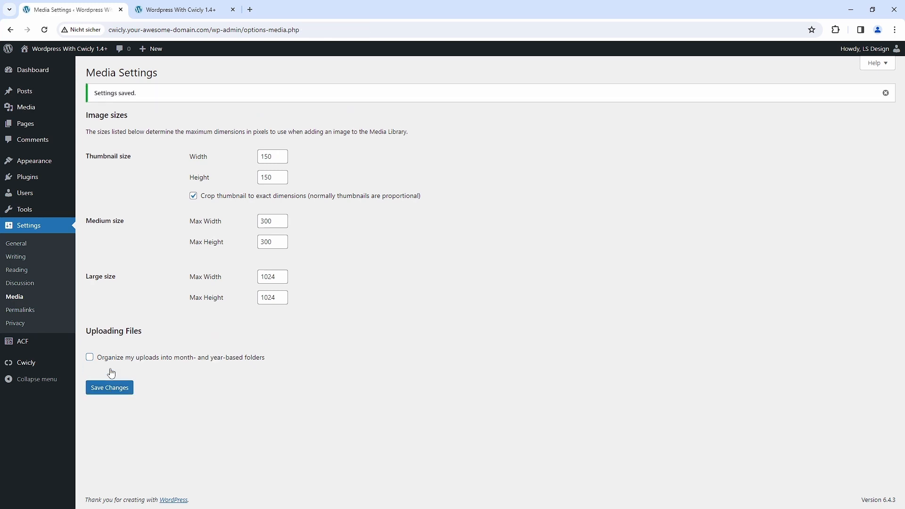
- Set the permalinks to a custom structure made of the %category% and %postname% tags, and save
click(16, 309)
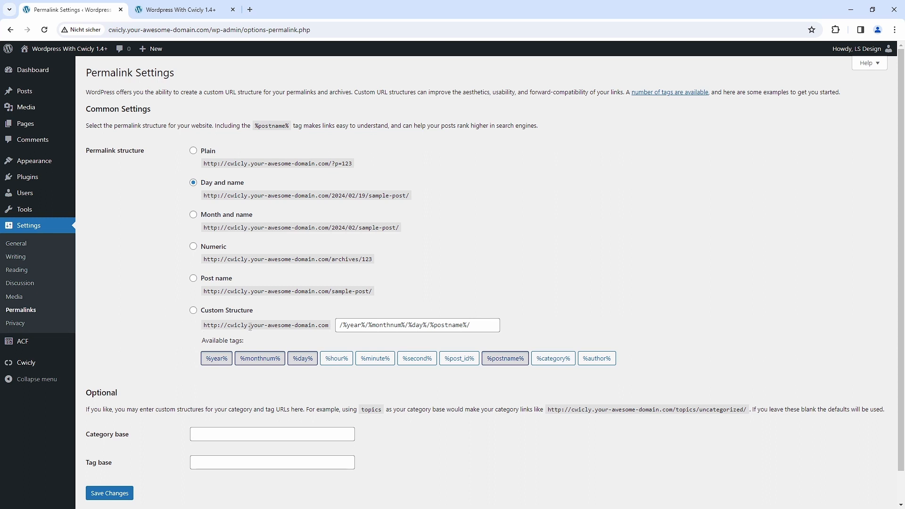
click(193, 311)
drag(479, 327, 336, 326)
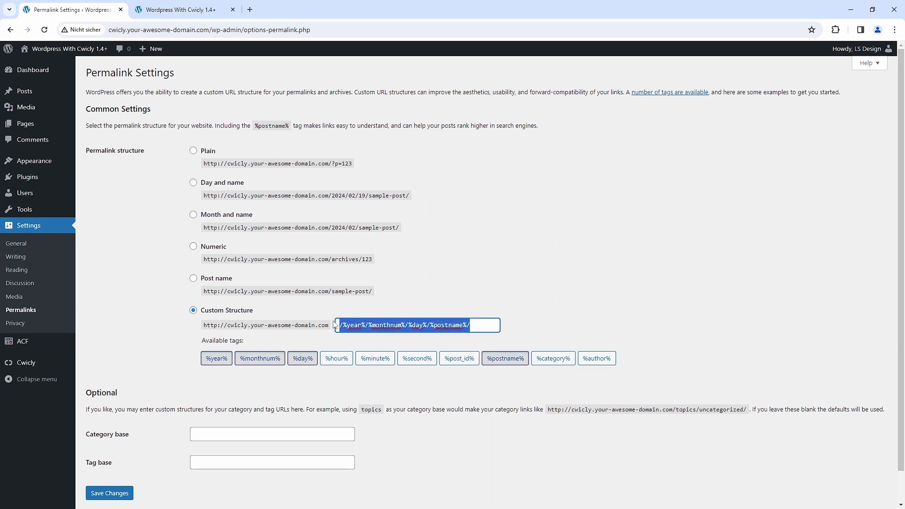
key(BackSpace)
click(540, 363)
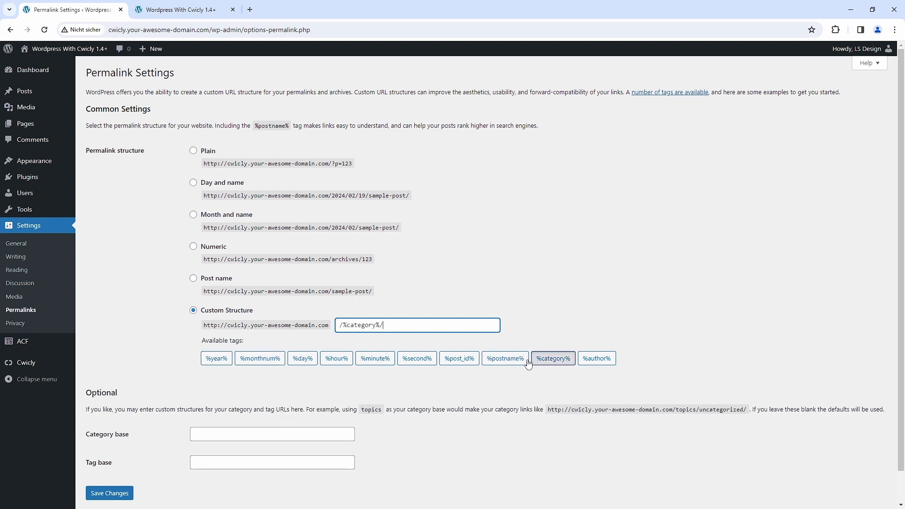
click(505, 361)
click(109, 495)
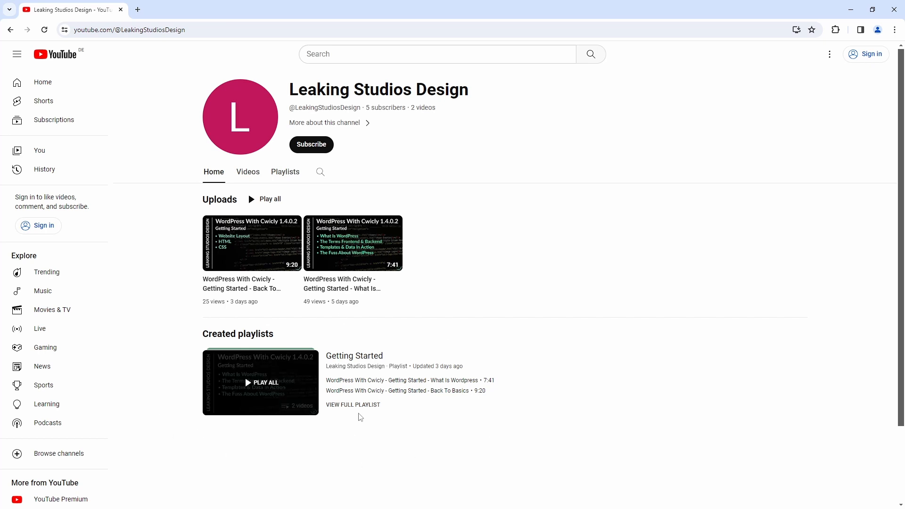
- On the Leaking Studios Design YouTube channel, view the full Getting Started playlist
click(360, 405)
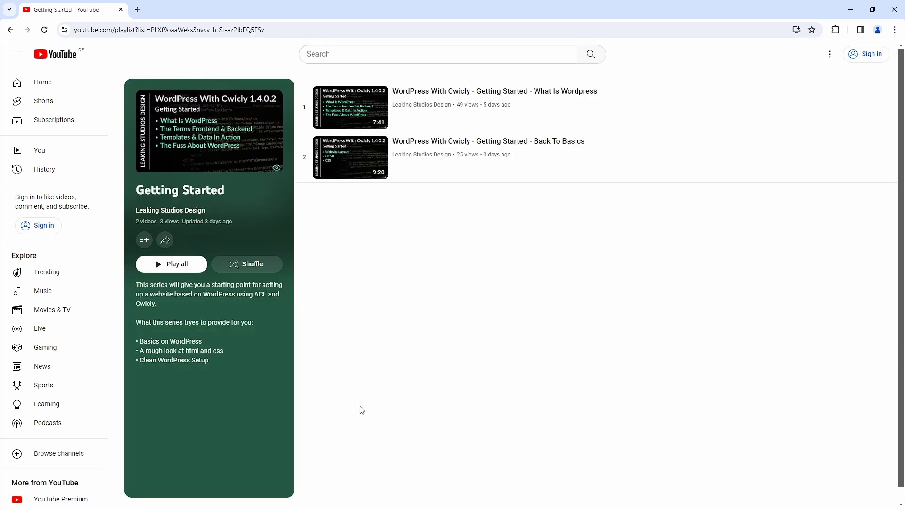